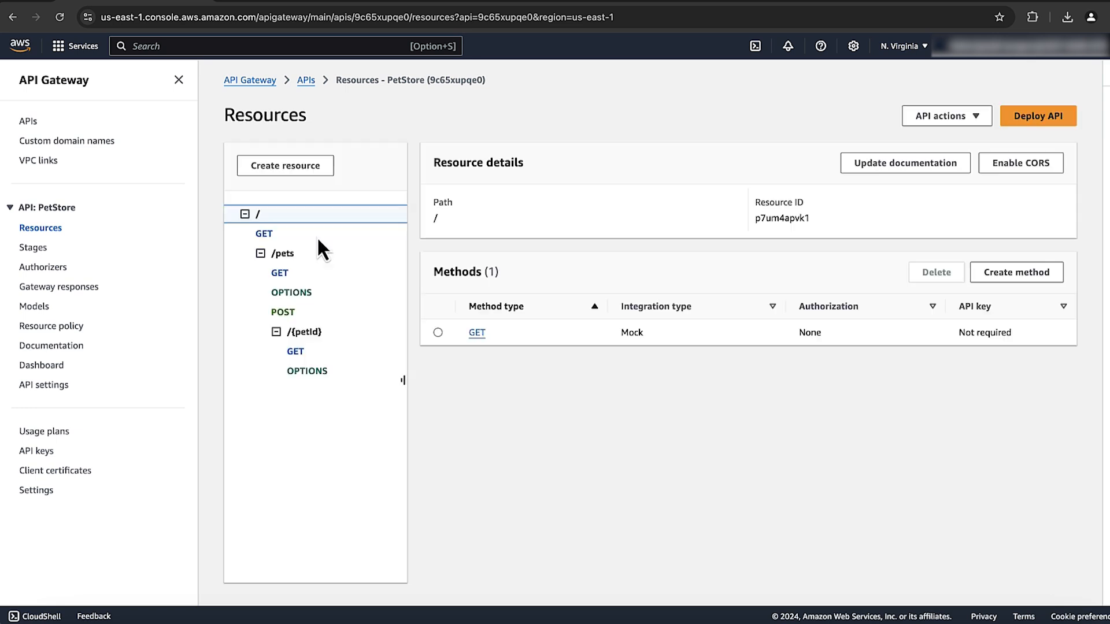
- Set the authorization of the /pets GET method request to AWS IAM and save it
click(280, 273)
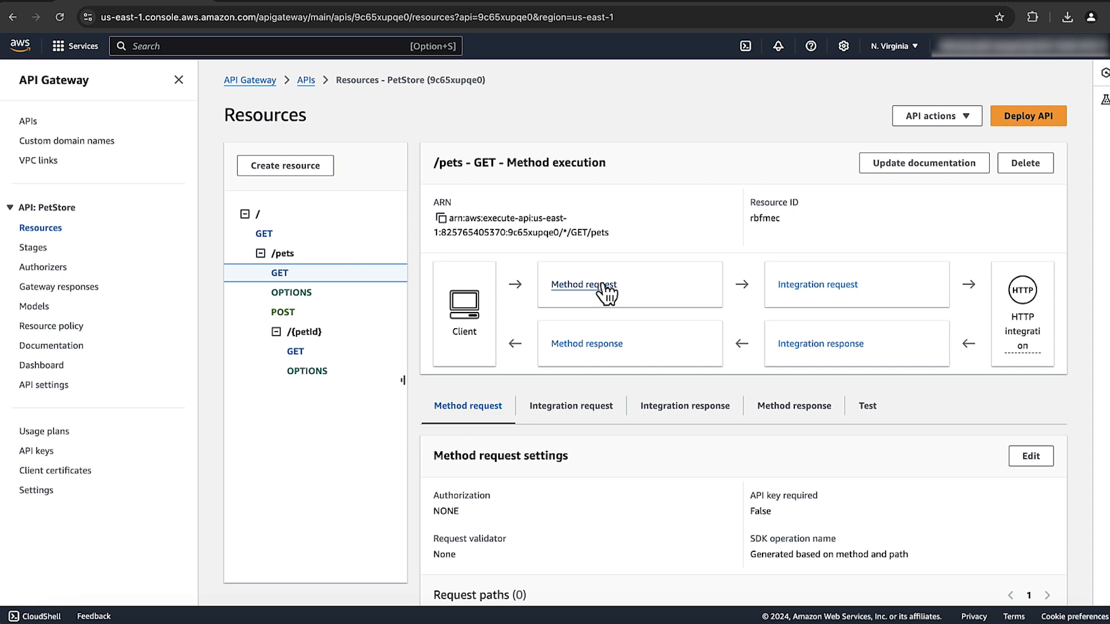
click(1031, 457)
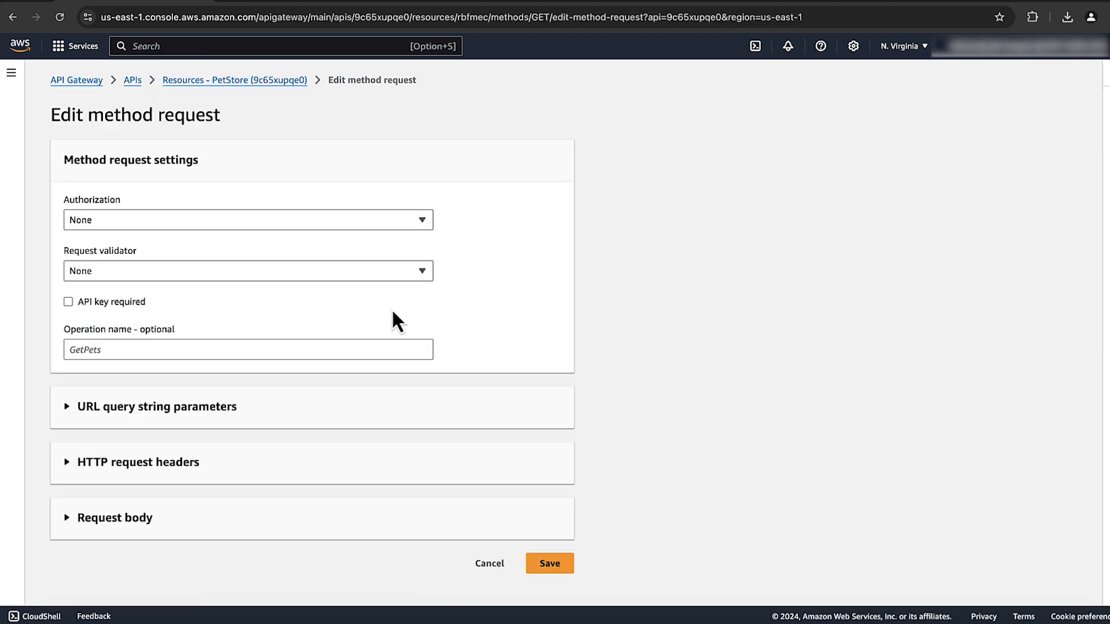
click(387, 224)
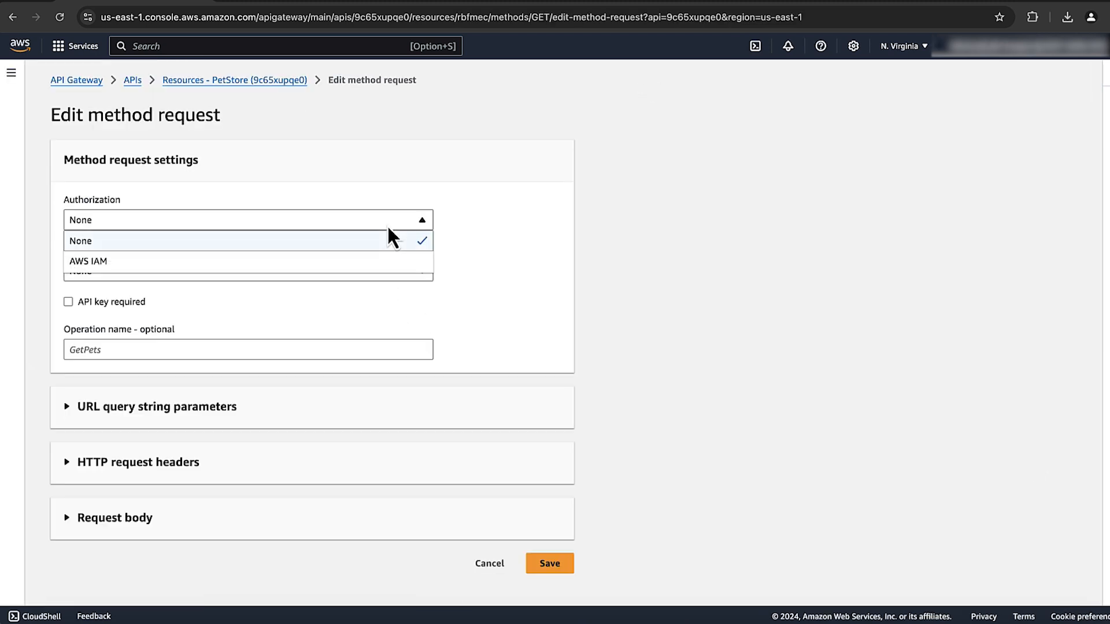
click(350, 262)
click(553, 566)
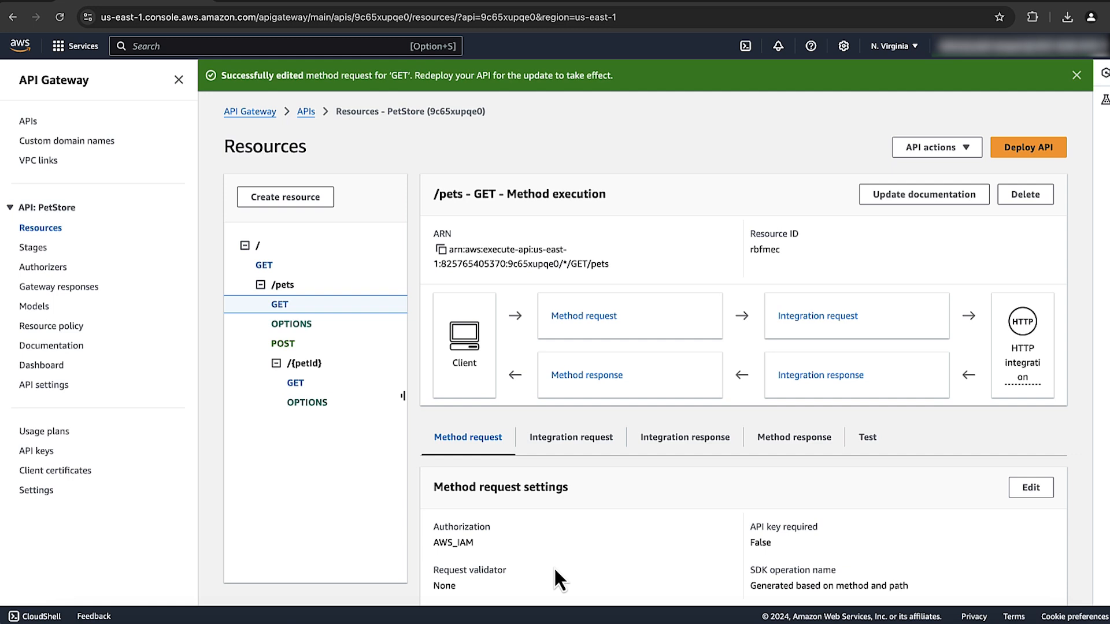
- Deploy the PetStore API to a new stage named dev
click(56, 229)
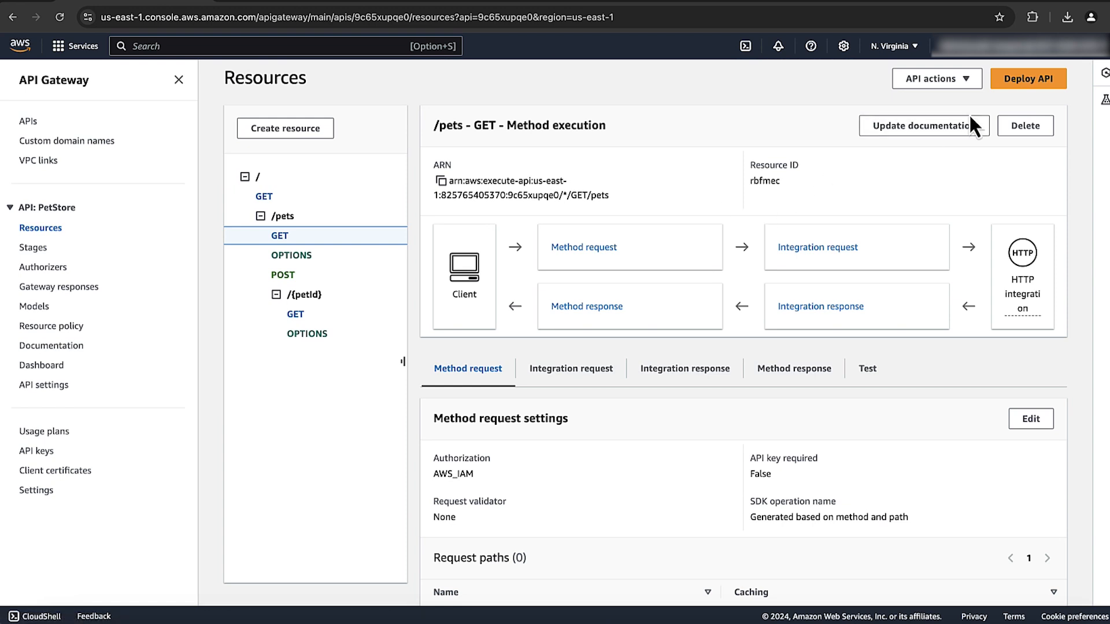
click(1036, 81)
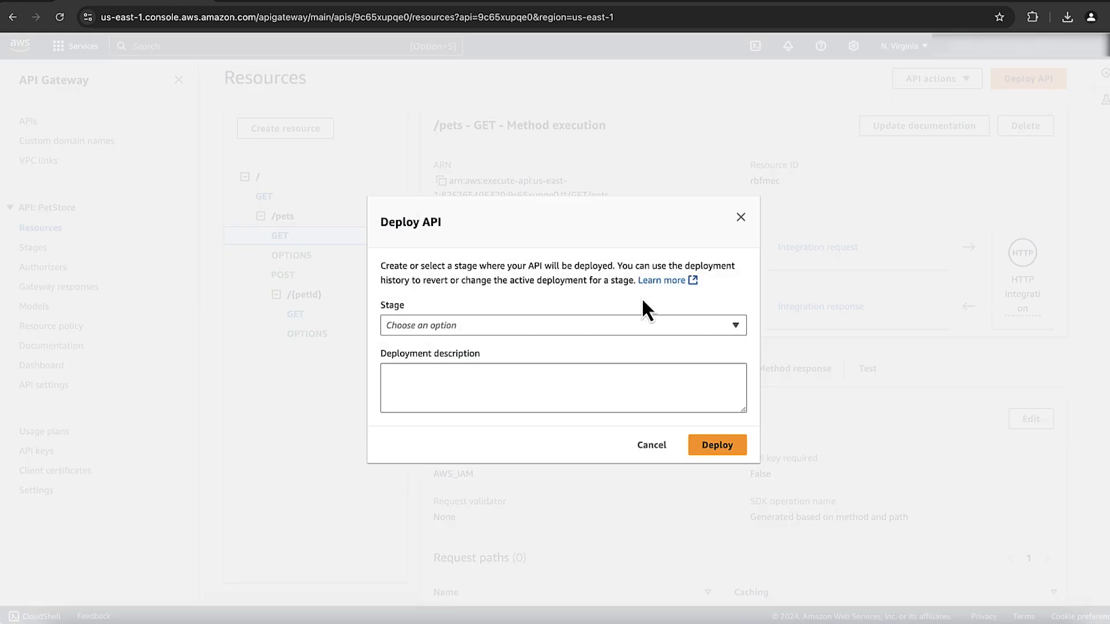
click(615, 326)
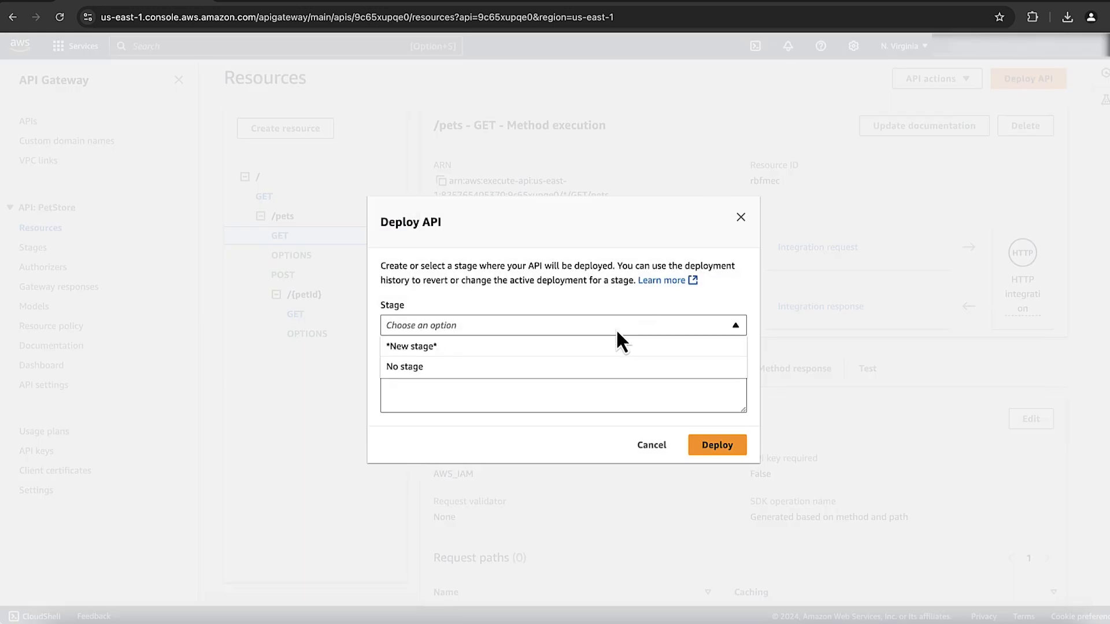
click(548, 349)
click(483, 317)
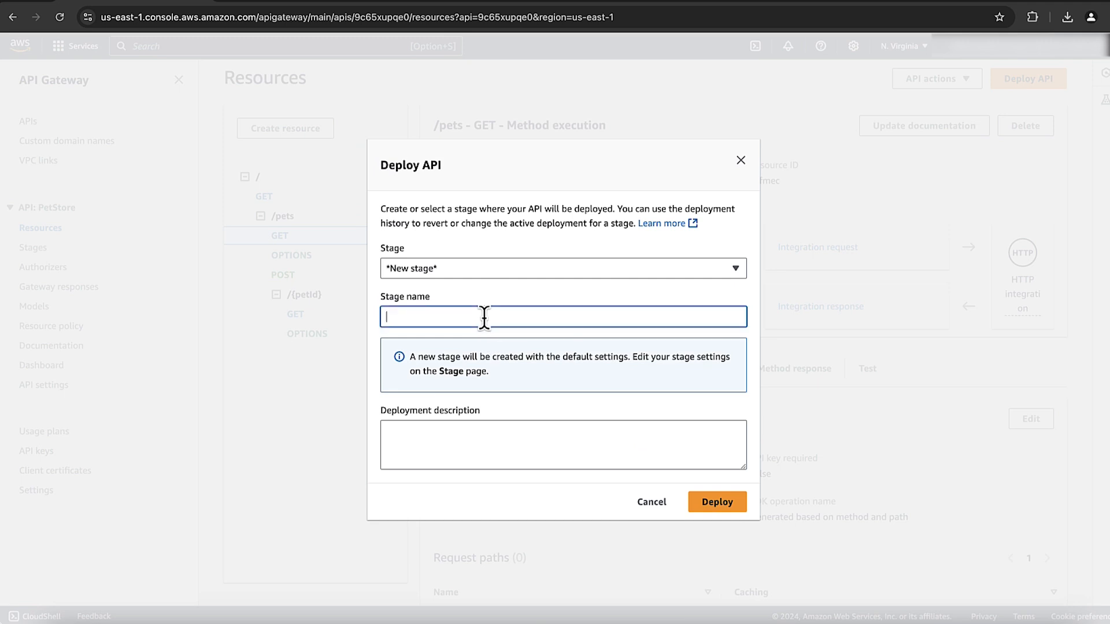
text(dev)
click(700, 497)
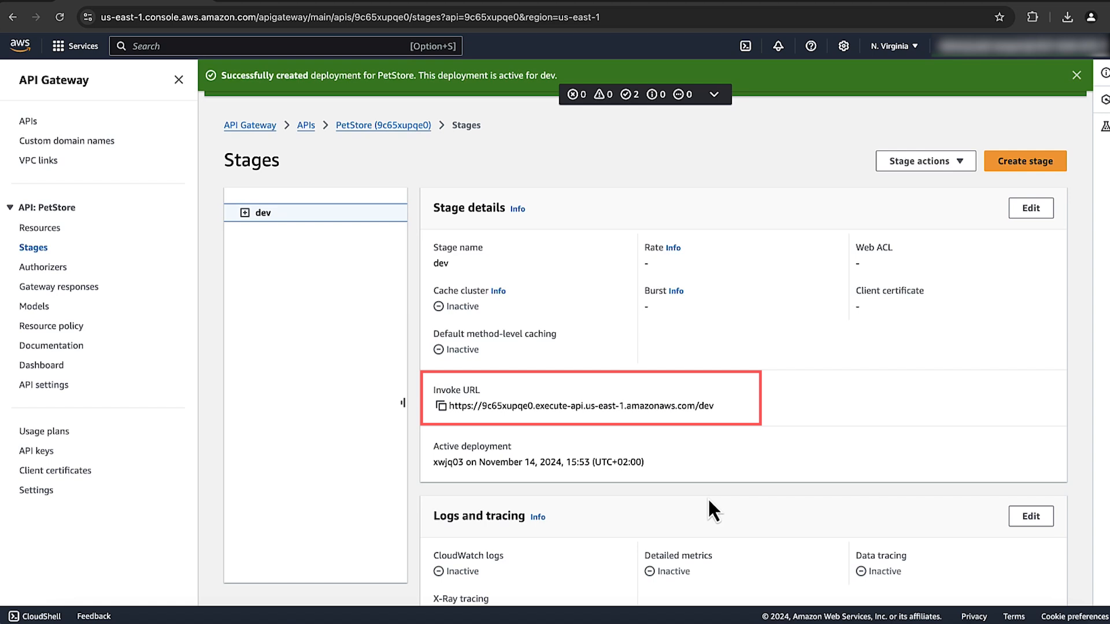
- Copy the dev stage's invoke URL, switch to Postman and send a GET request to it with a trailing slash
click(442, 407)
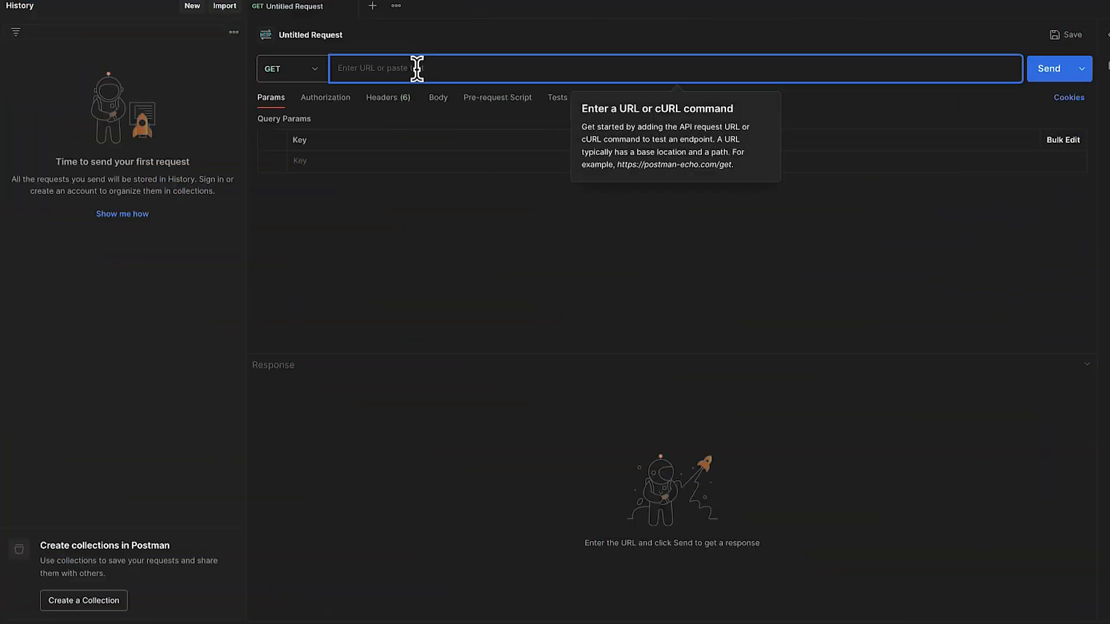
key(ctrl+v)
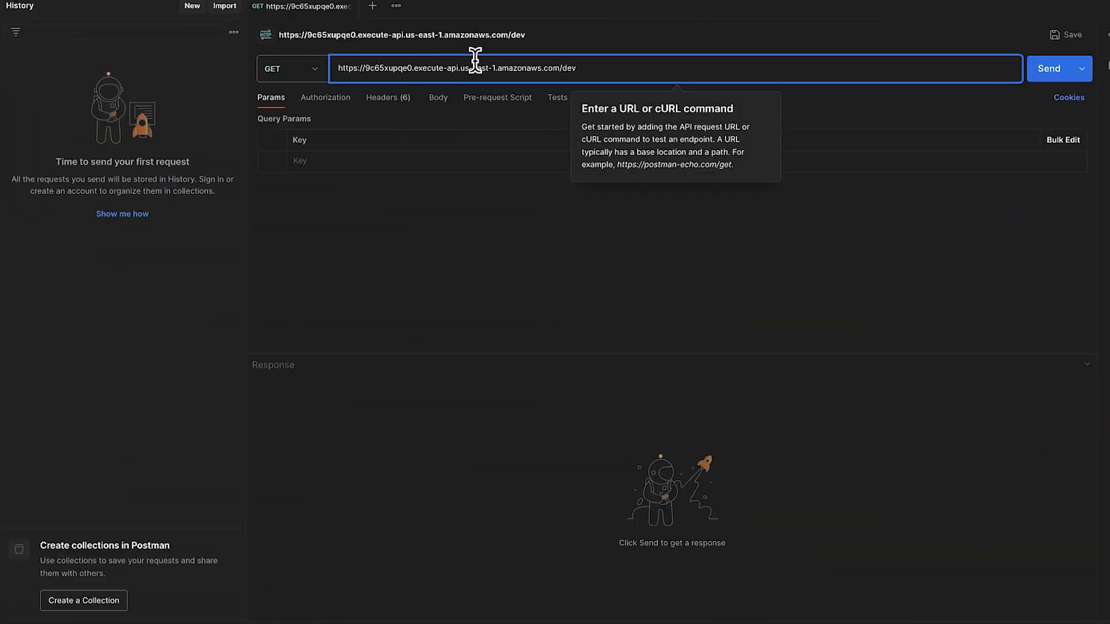
click(492, 197)
click(316, 72)
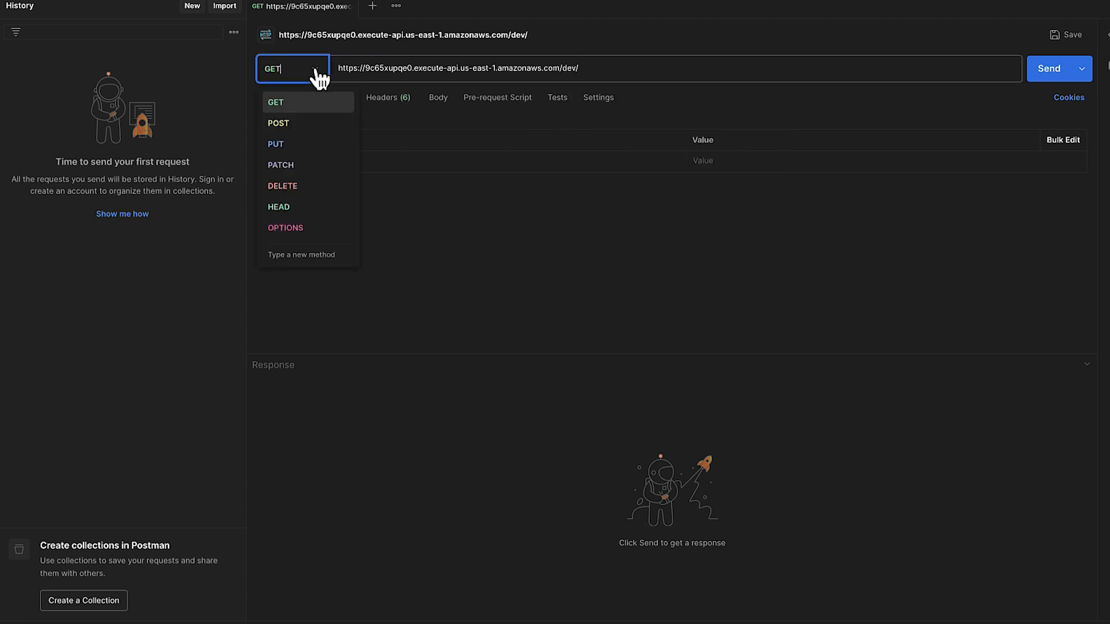
click(289, 103)
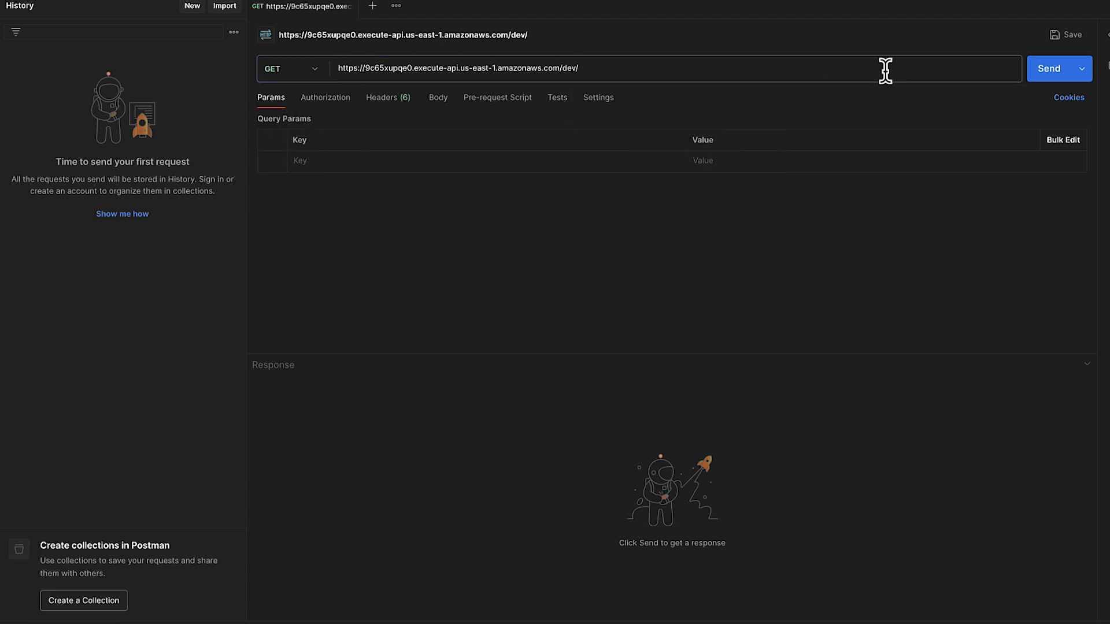
click(1051, 71)
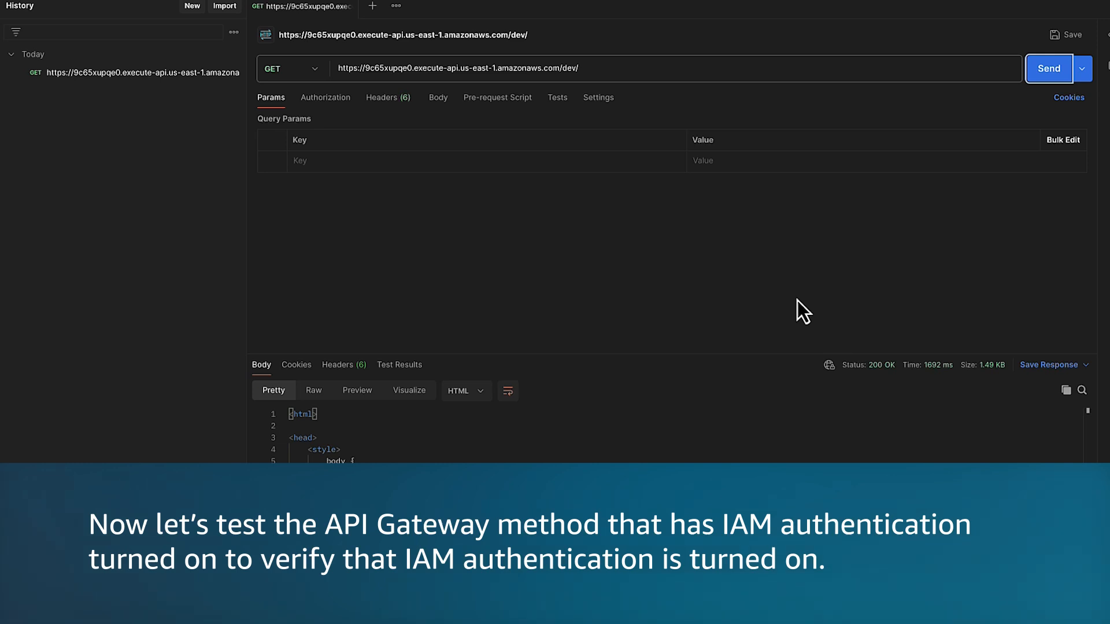
- Append pets to the request URL so it ends in /dev/pets and send it as a GET request
click(589, 69)
key(super+a)
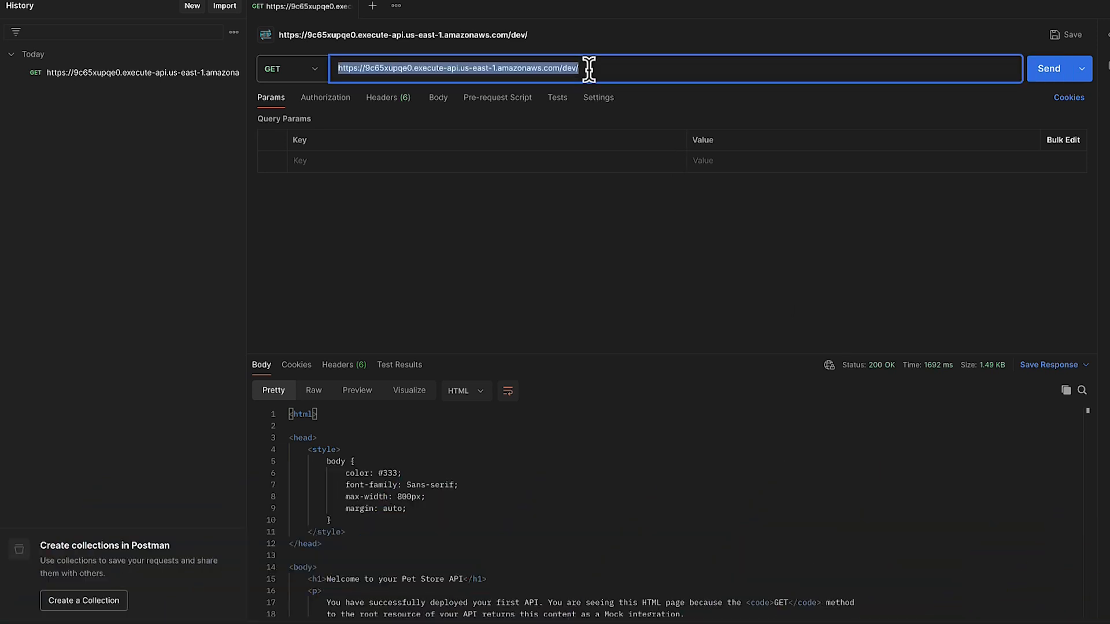
click(589, 69)
text(pets)
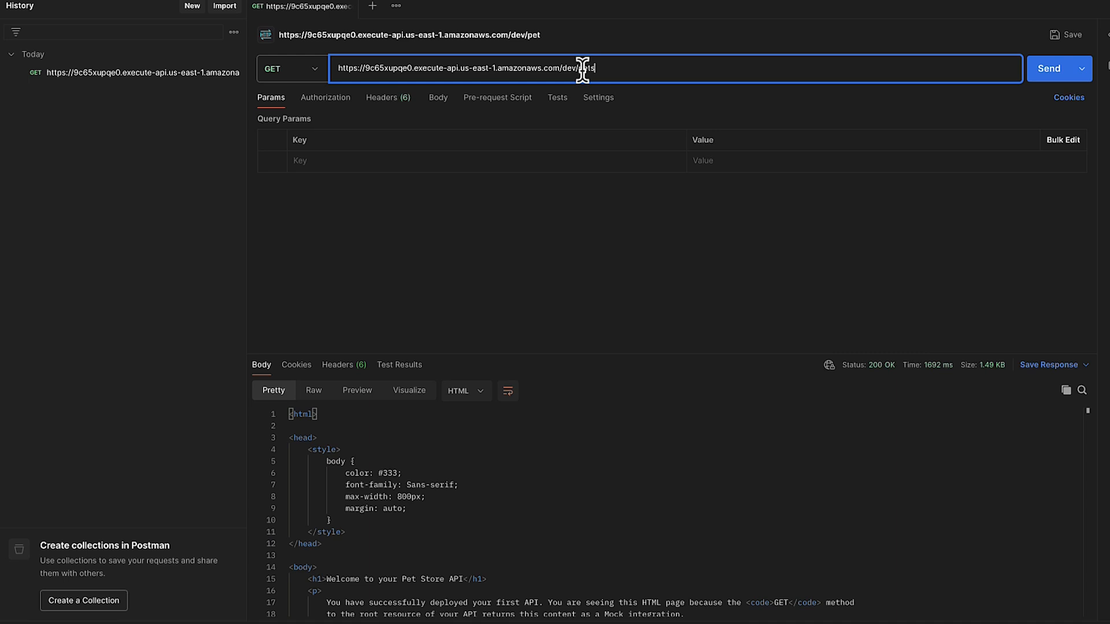
click(313, 75)
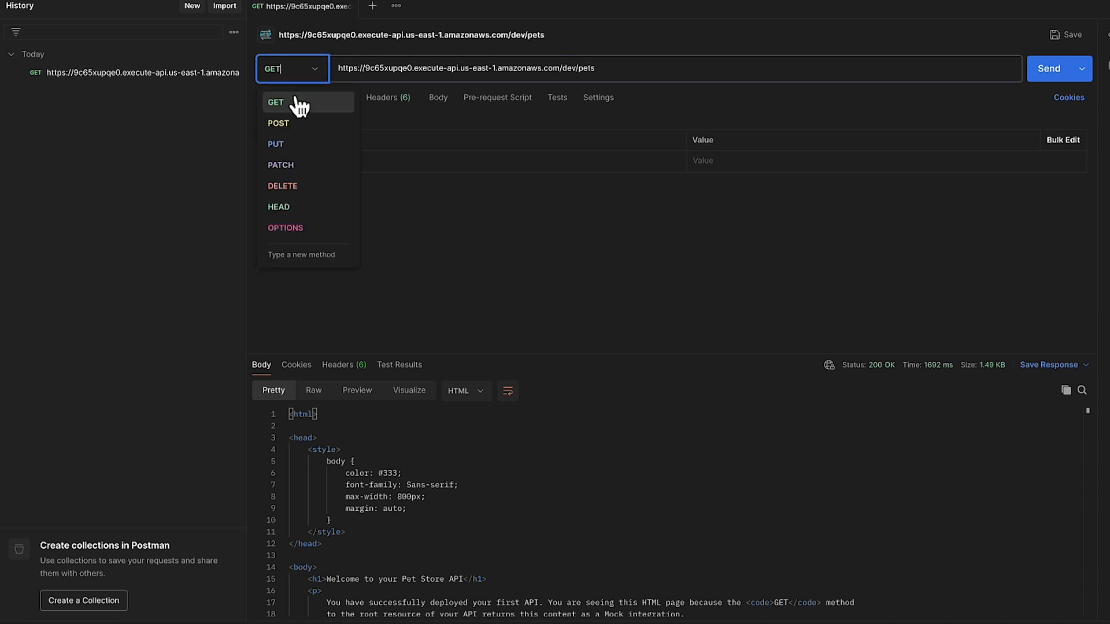
click(295, 104)
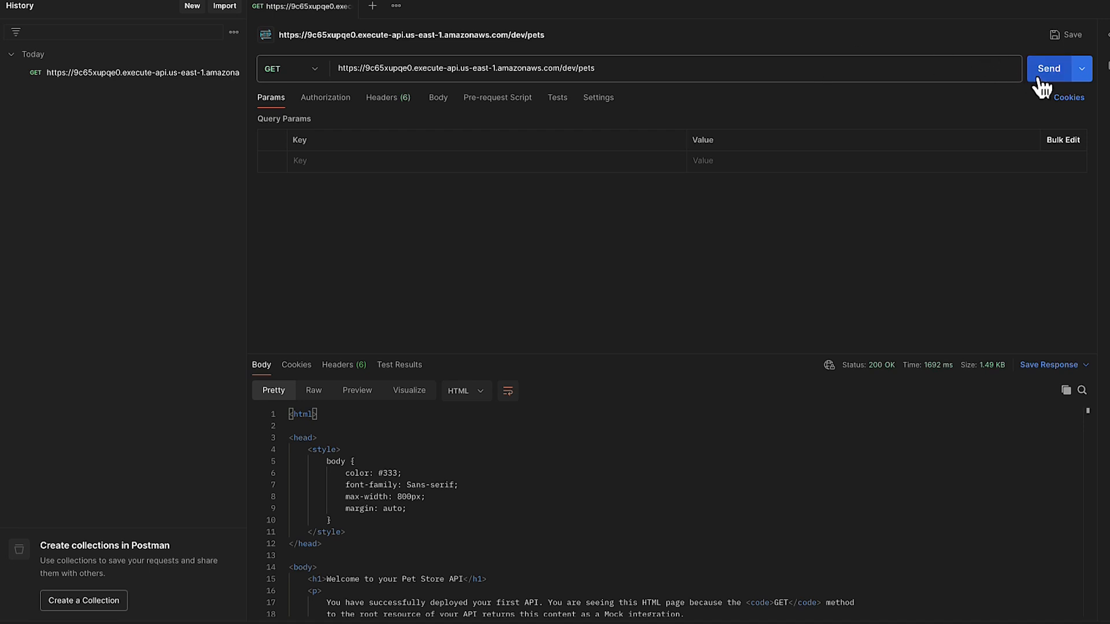
click(1056, 73)
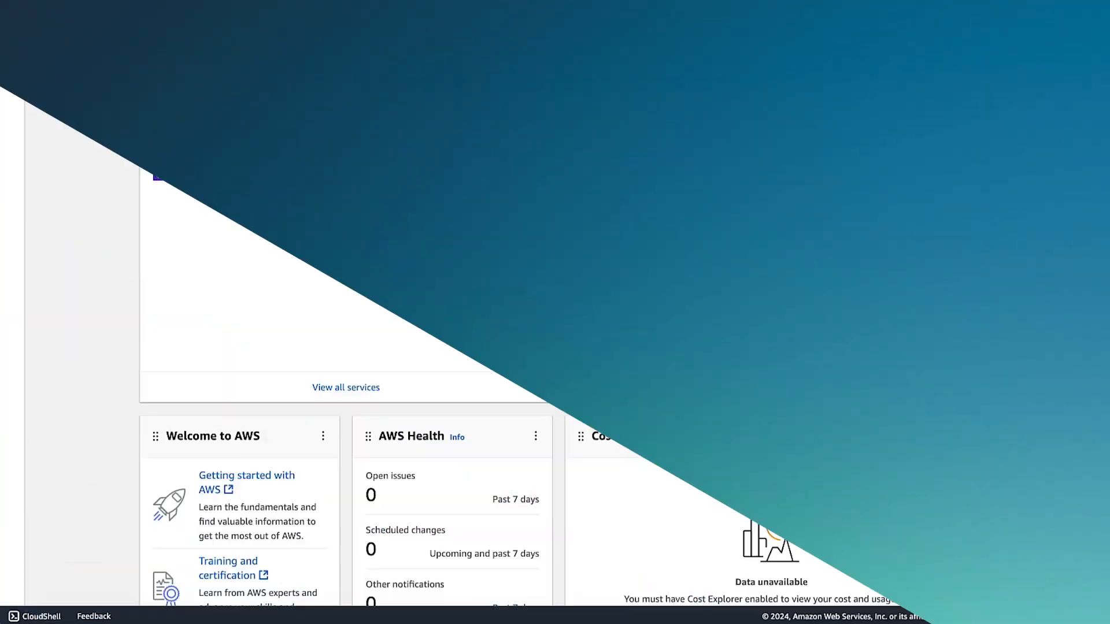
- Switch to the AWS console, find the IAM users list and start creating a user named demouser
click(233, 46)
text(iam)
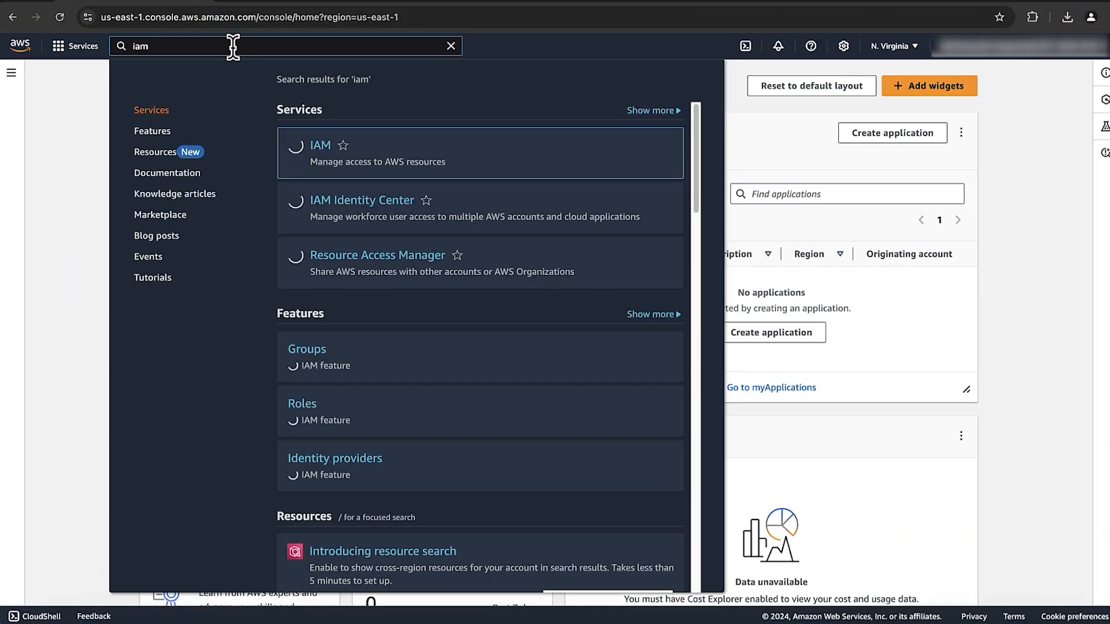
click(320, 147)
click(32, 256)
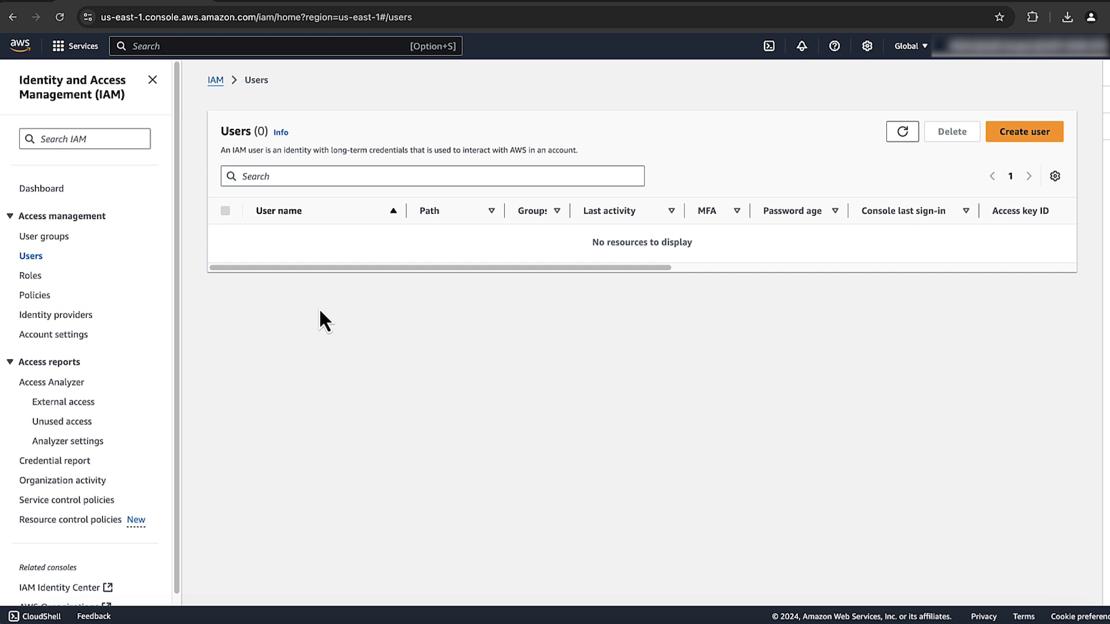
click(998, 145)
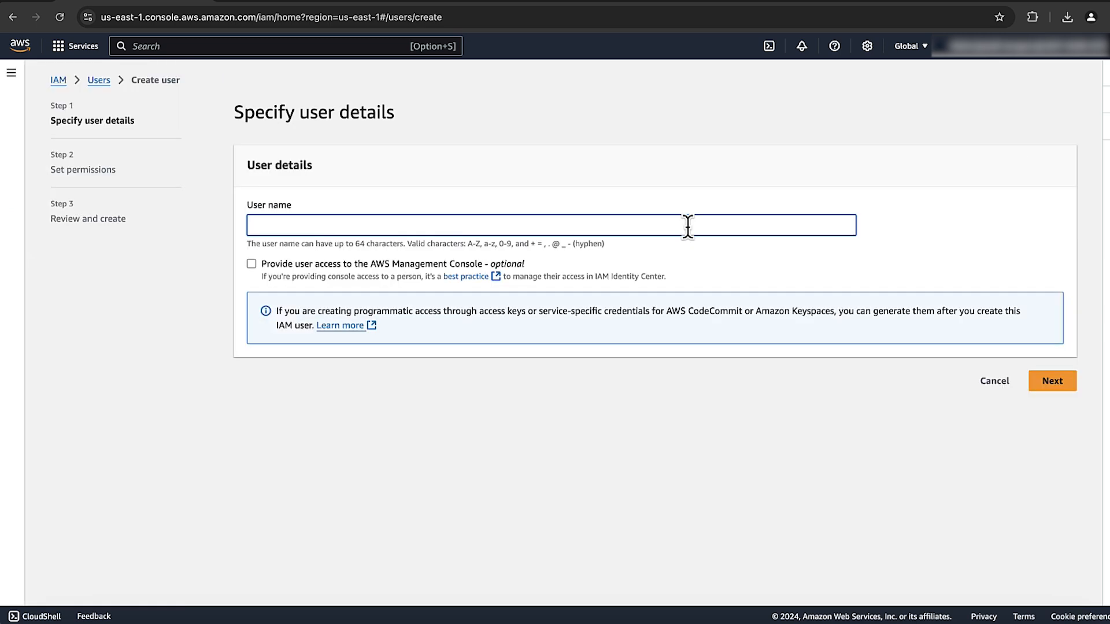
text(demouser)
click(1054, 382)
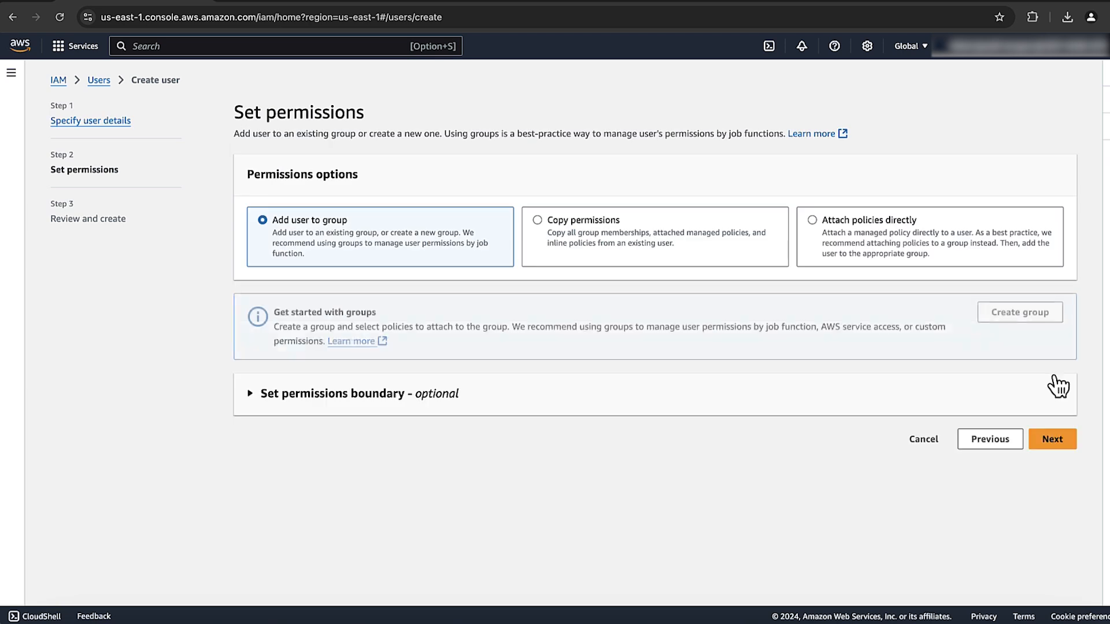
- Attach the AmazonAPIGatewayInvokeFullAccess policy directly to the new user and create the user
click(882, 246)
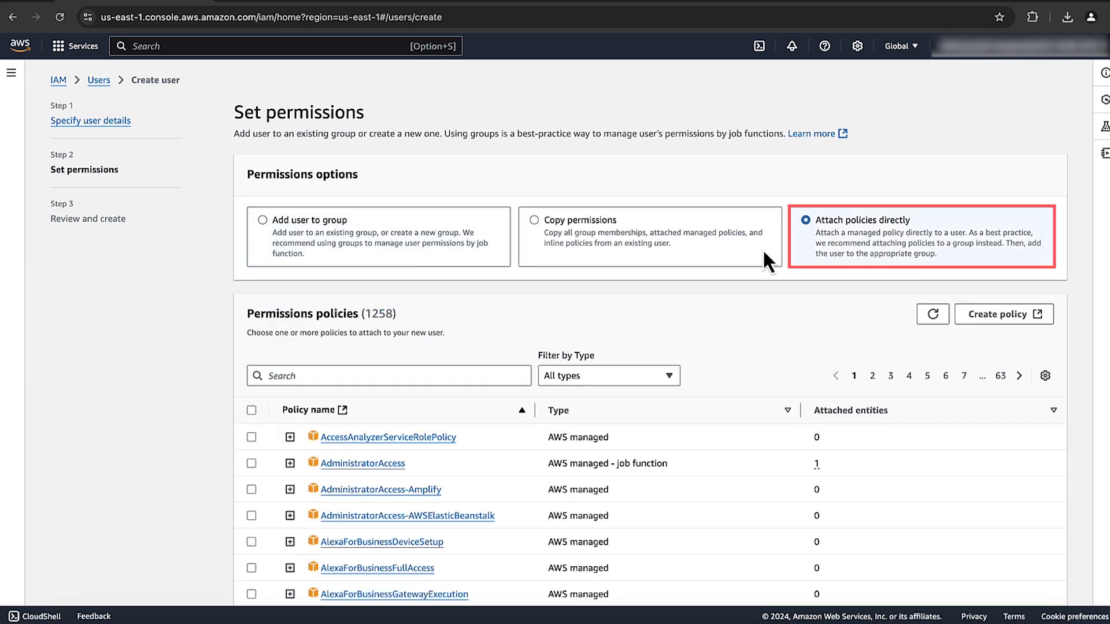
click(468, 384)
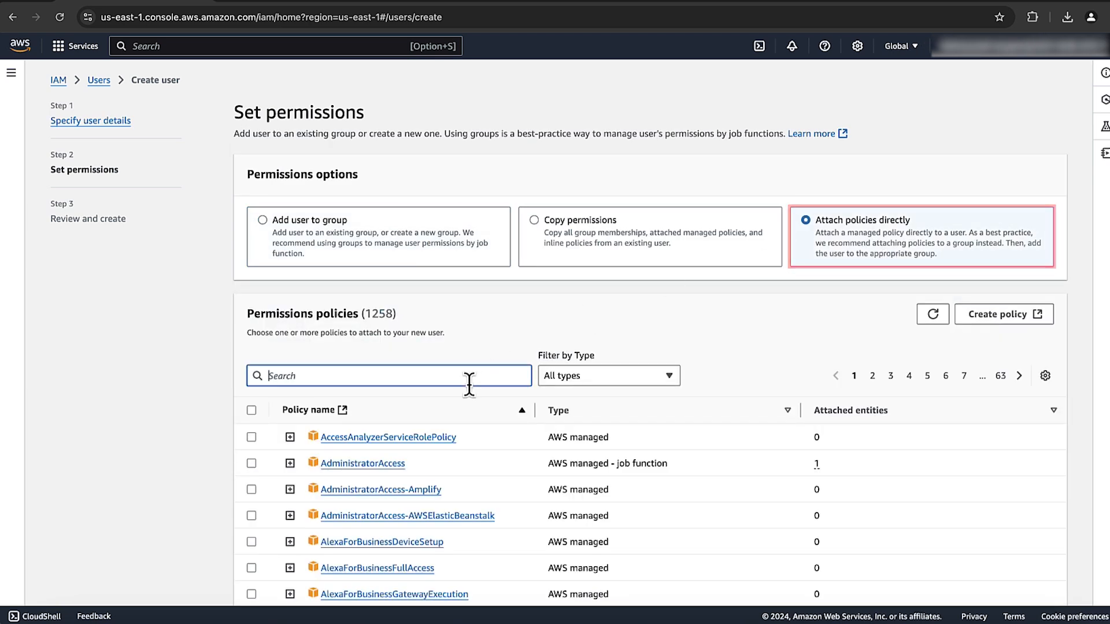
text(amazonapigateway)
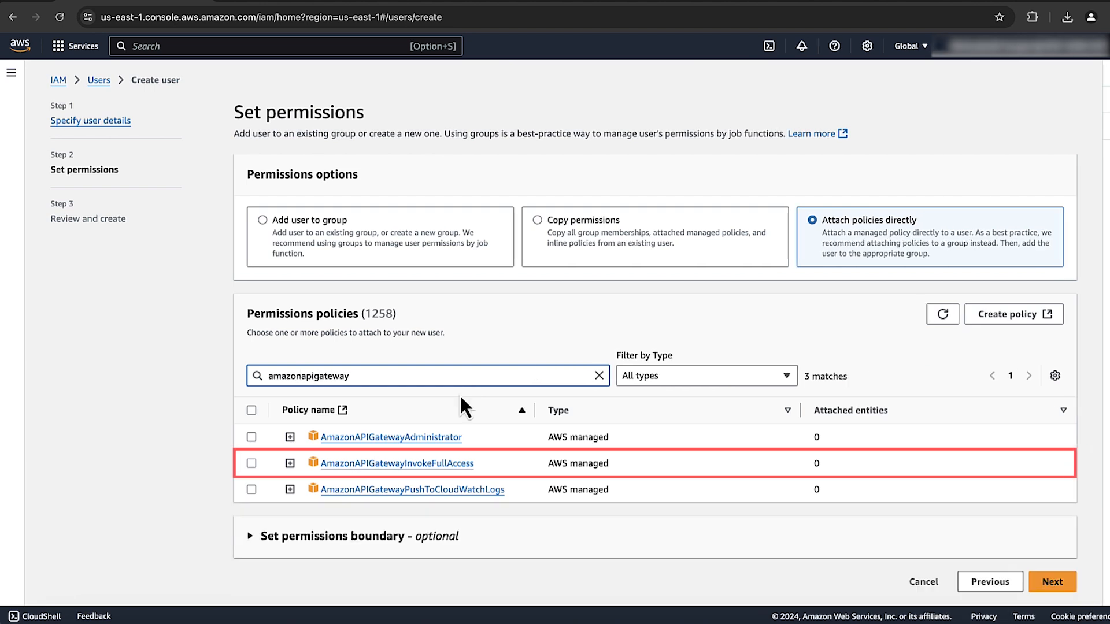
click(252, 463)
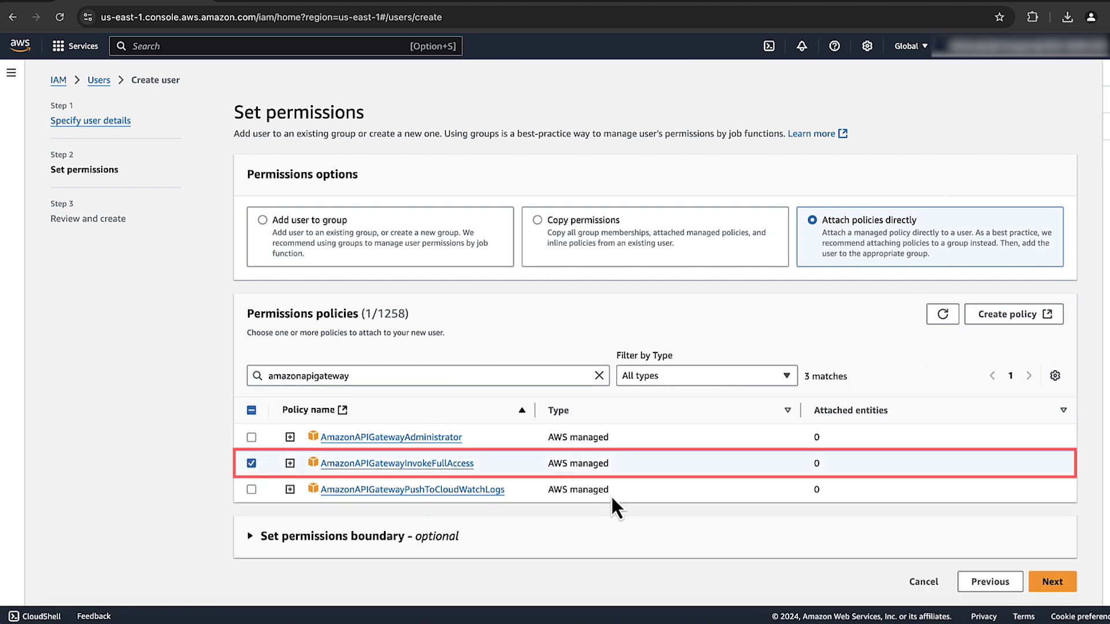
click(1052, 582)
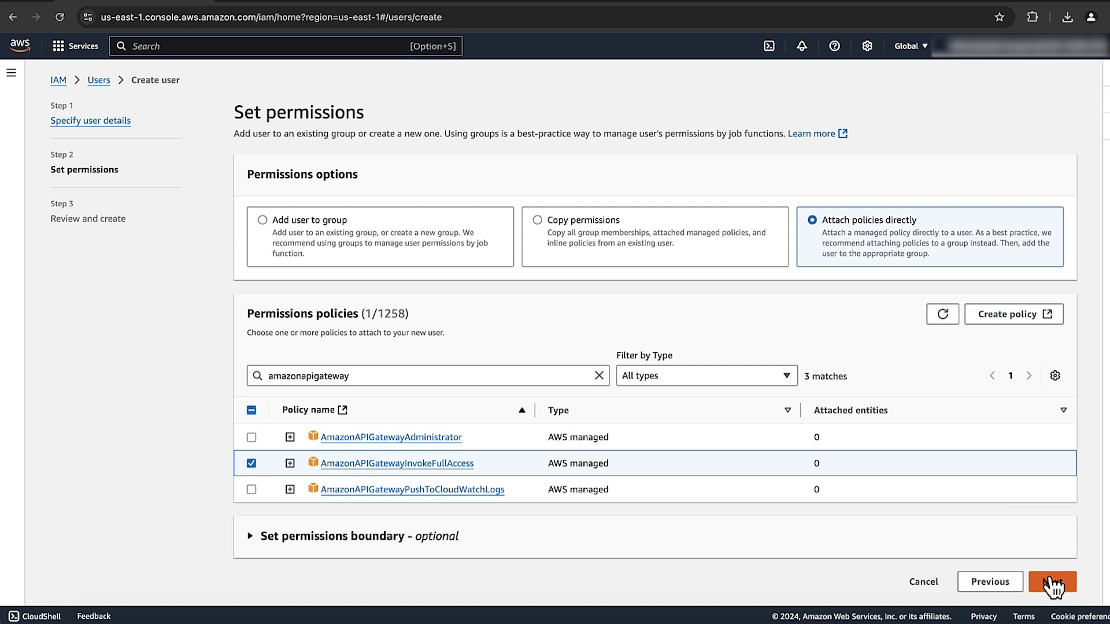
click(1044, 543)
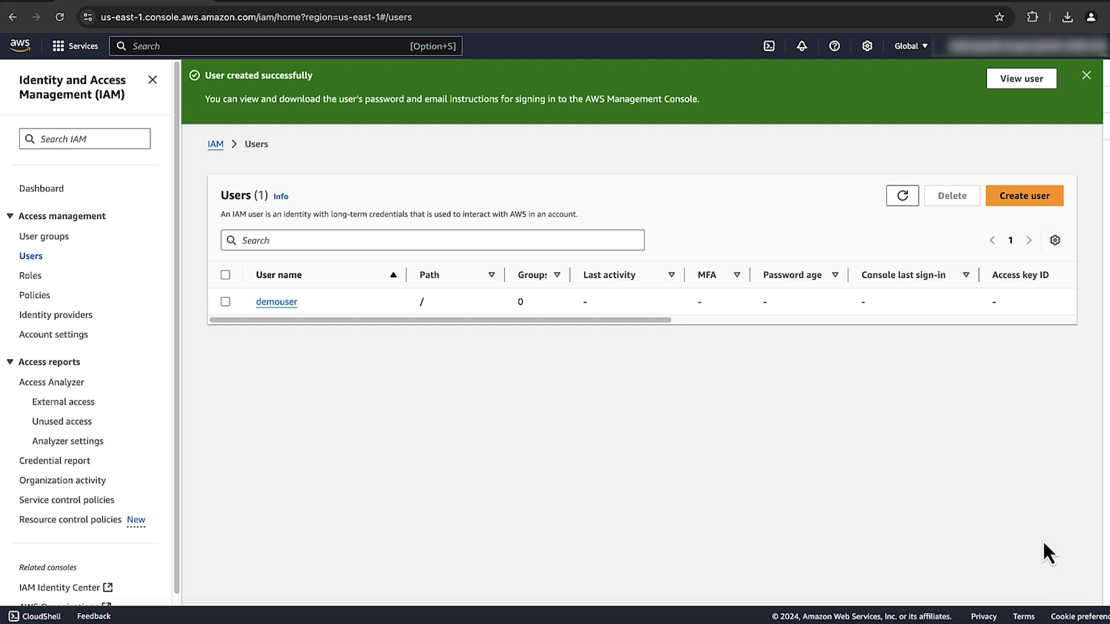
- Open demouser's security credentials and go to the access keys section
click(280, 305)
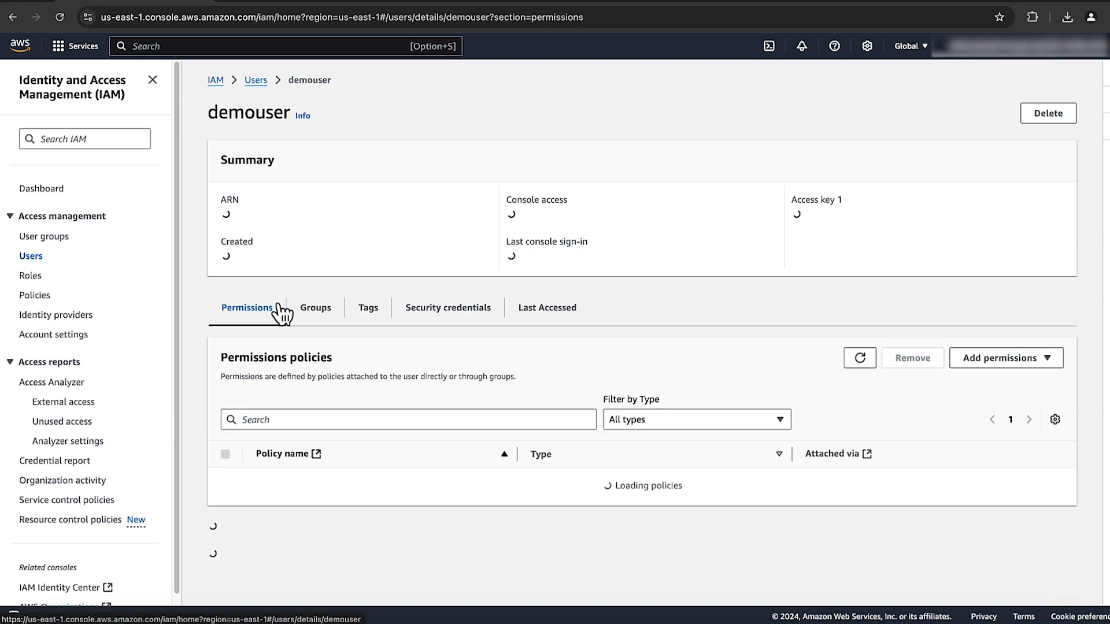
click(463, 312)
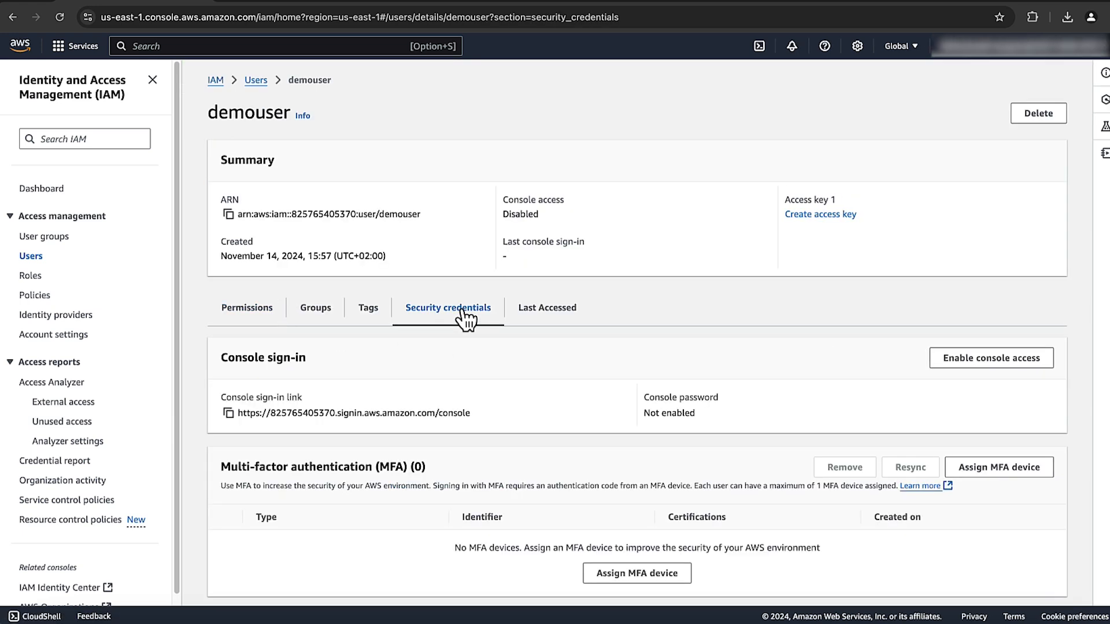
scroll(490, 468, down, 5)
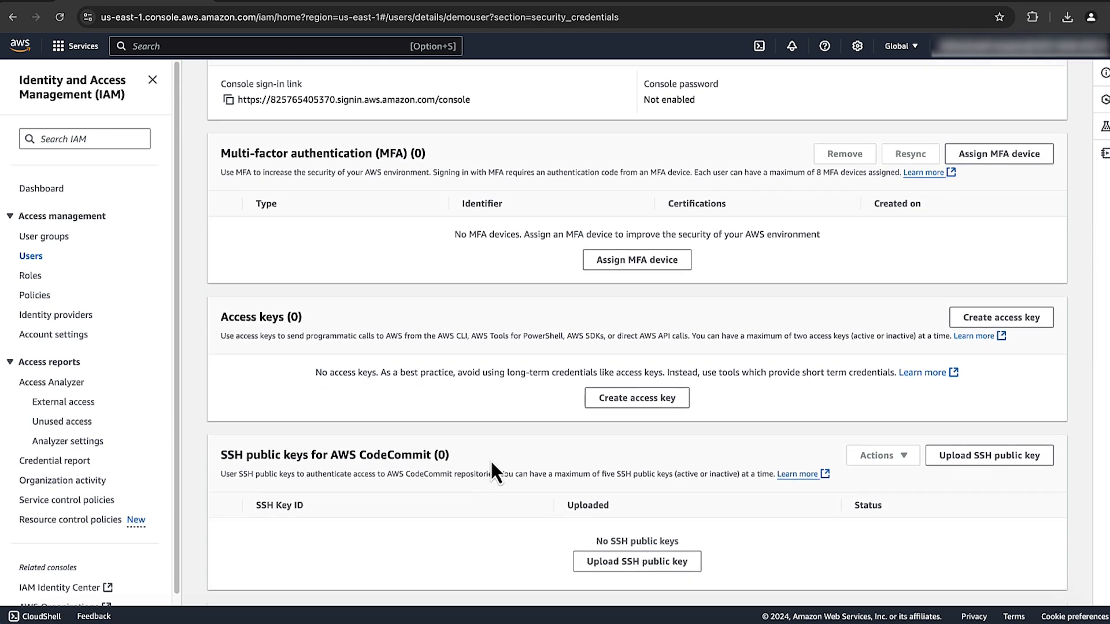
- Create an access key for demouser with the Other use case and no description tag, and copy its secret access key
click(622, 408)
click(541, 507)
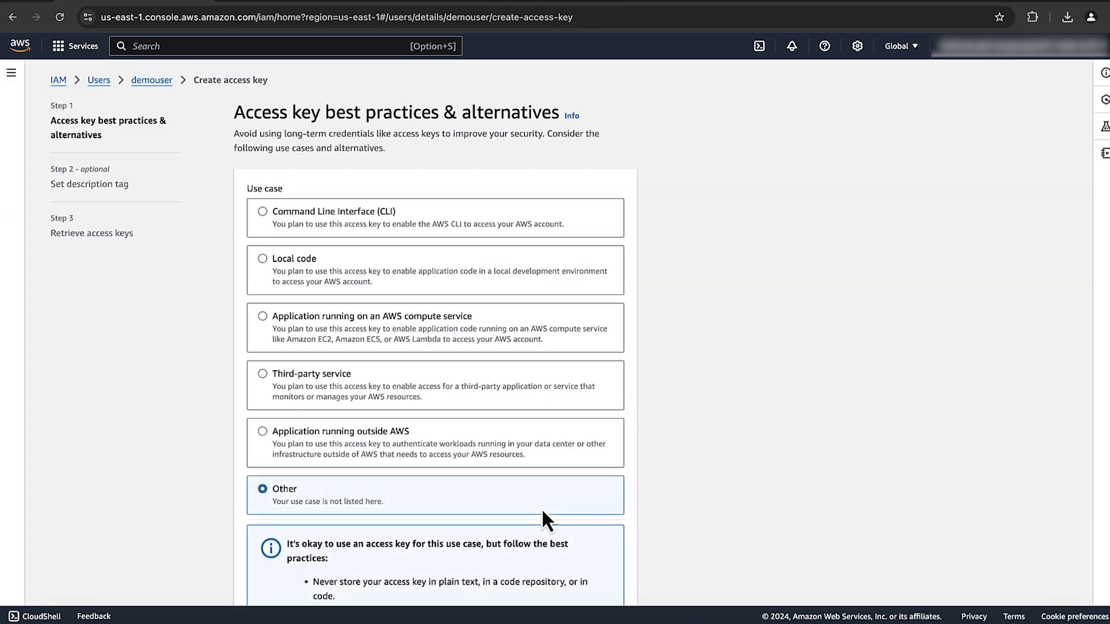
scroll(634, 497, down, 3)
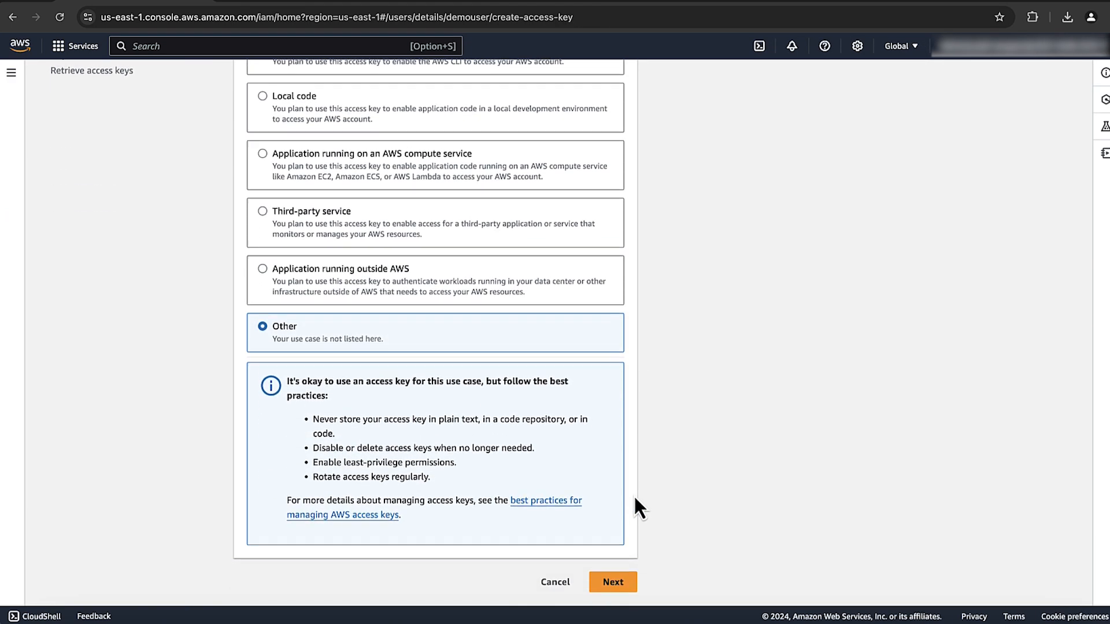
click(613, 582)
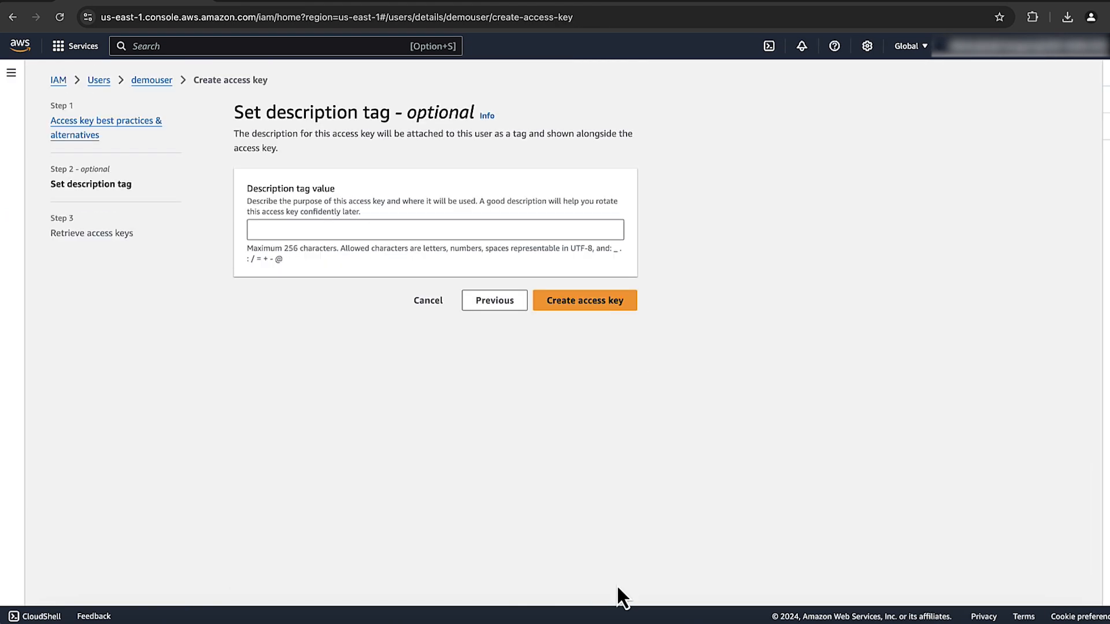
click(588, 300)
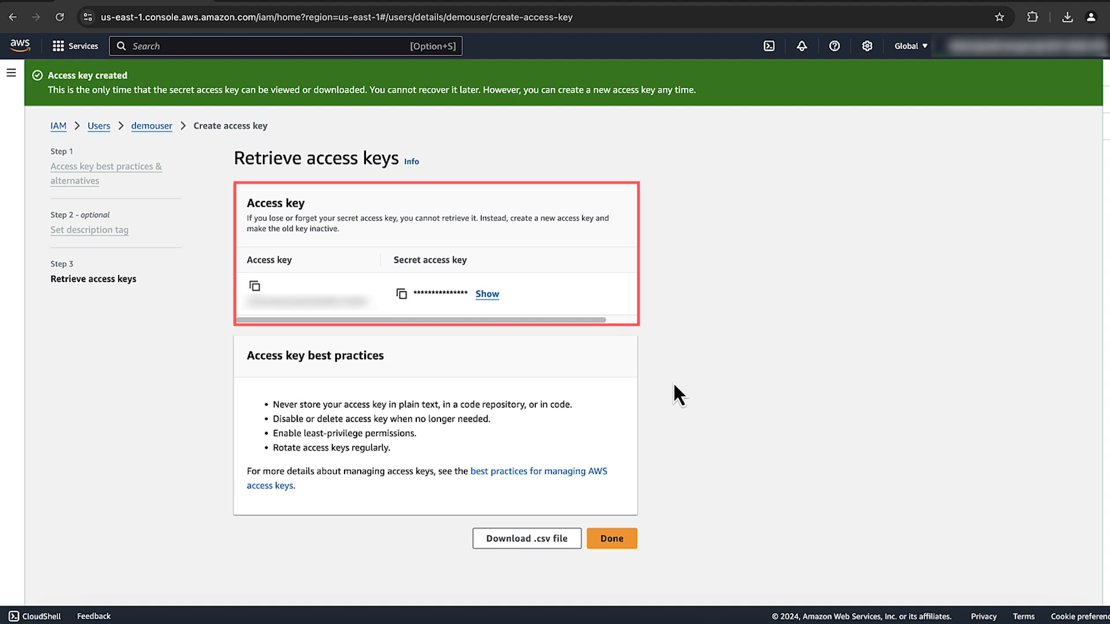
click(402, 293)
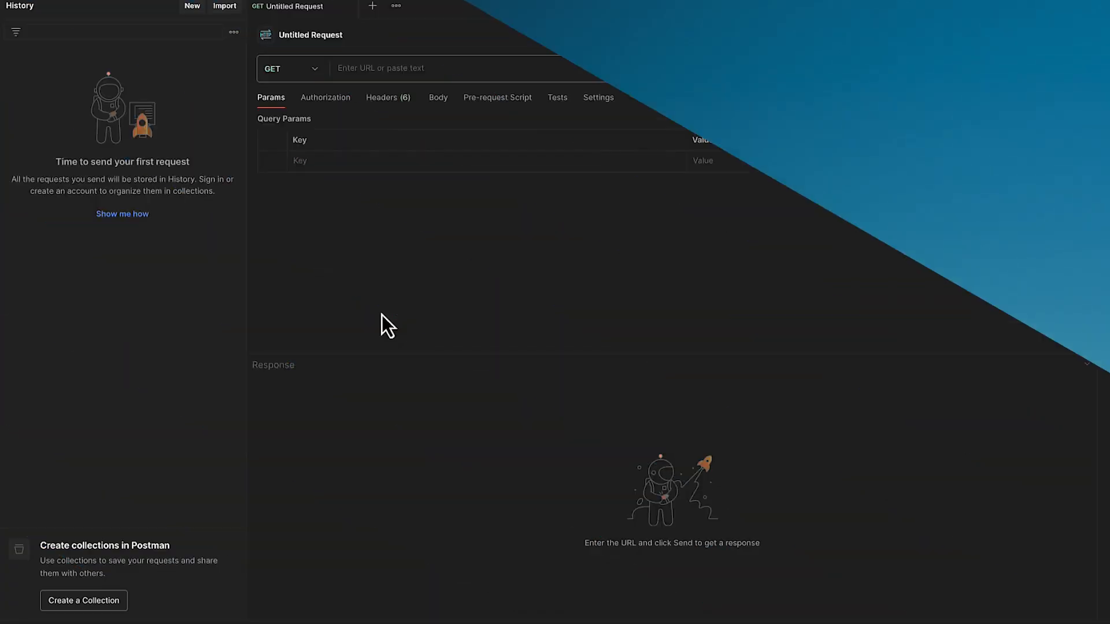
click(405, 67)
key(ctrl+v)
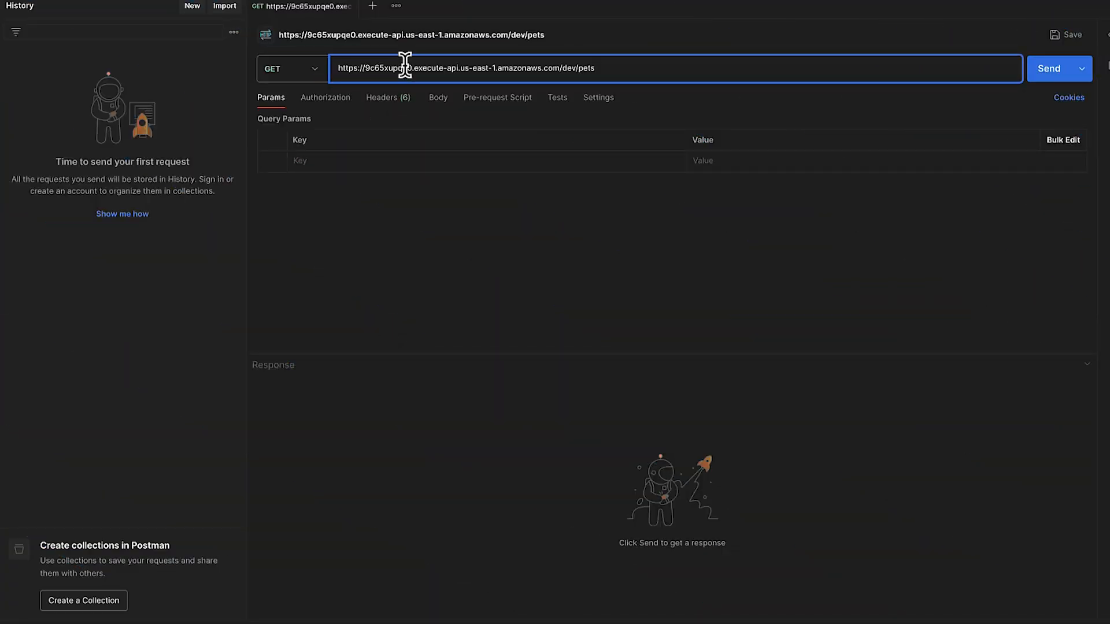
click(315, 70)
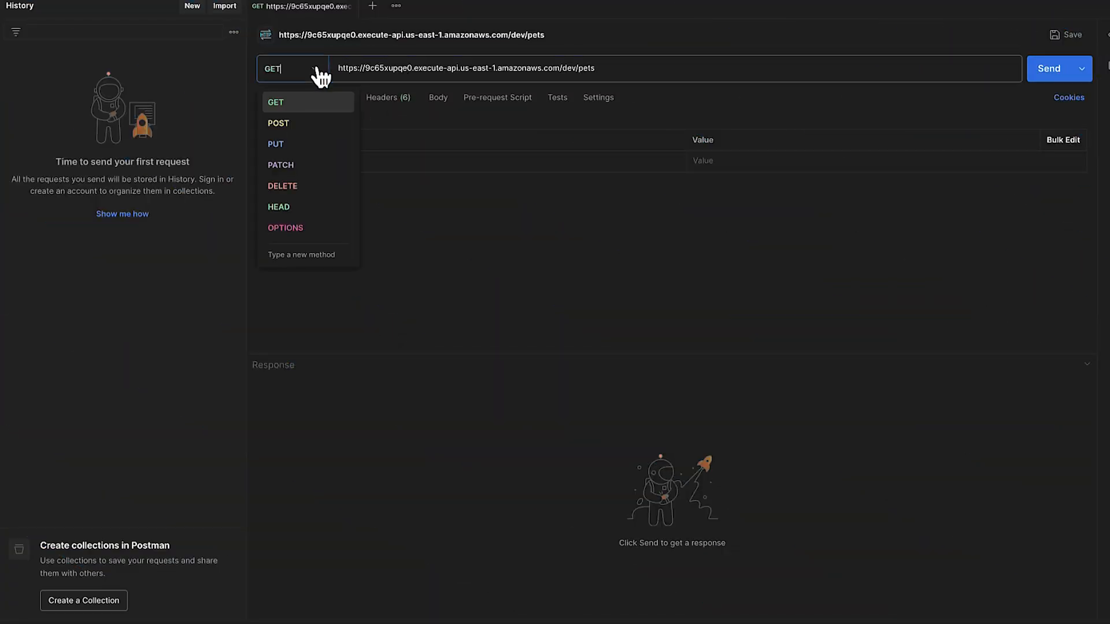
click(286, 103)
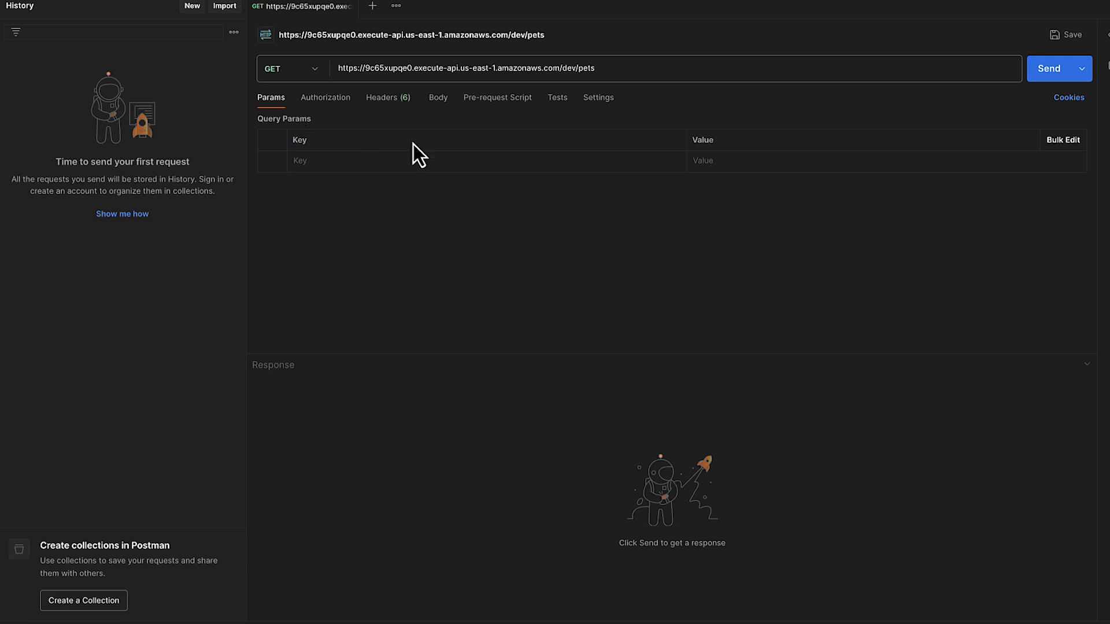
- Set the request's authorization type to AWS Signature and paste demouser's access key and secret key into their fields
click(341, 99)
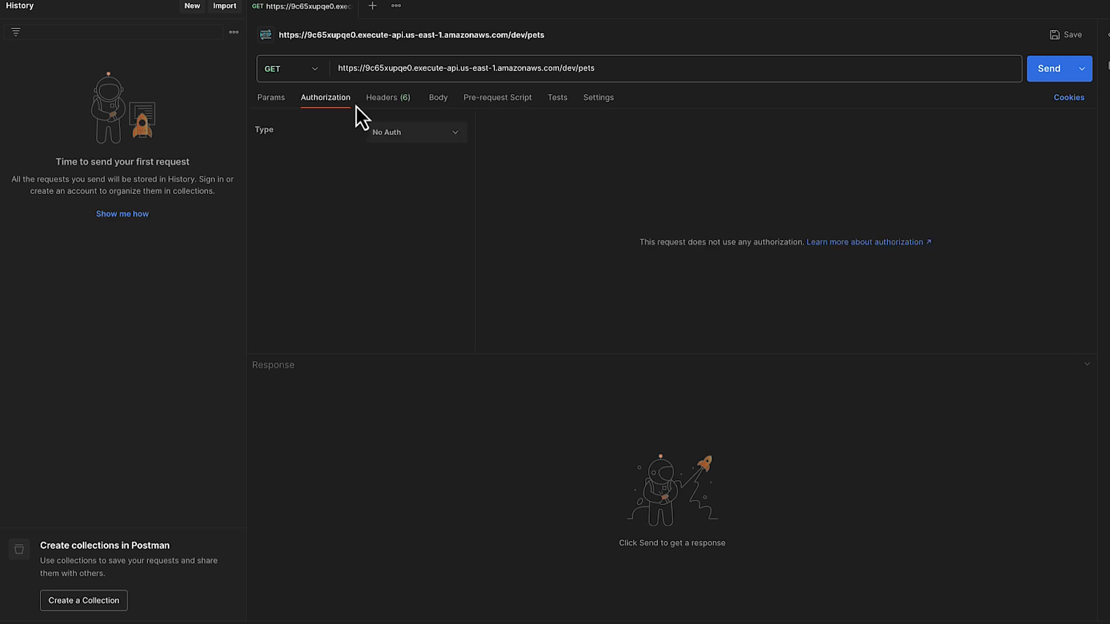
click(421, 133)
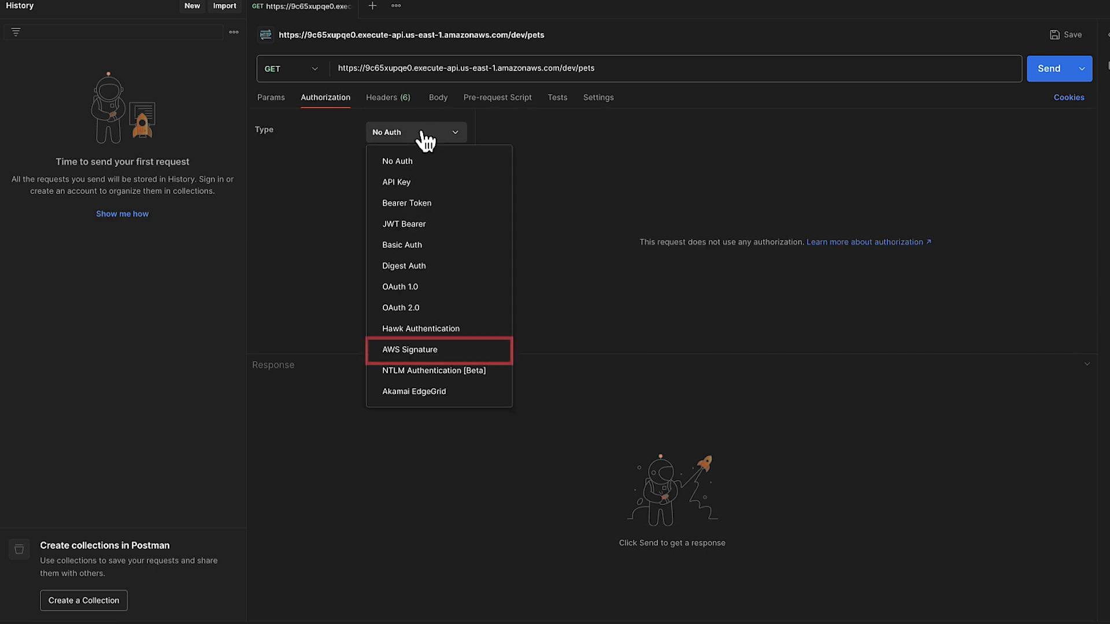
click(437, 351)
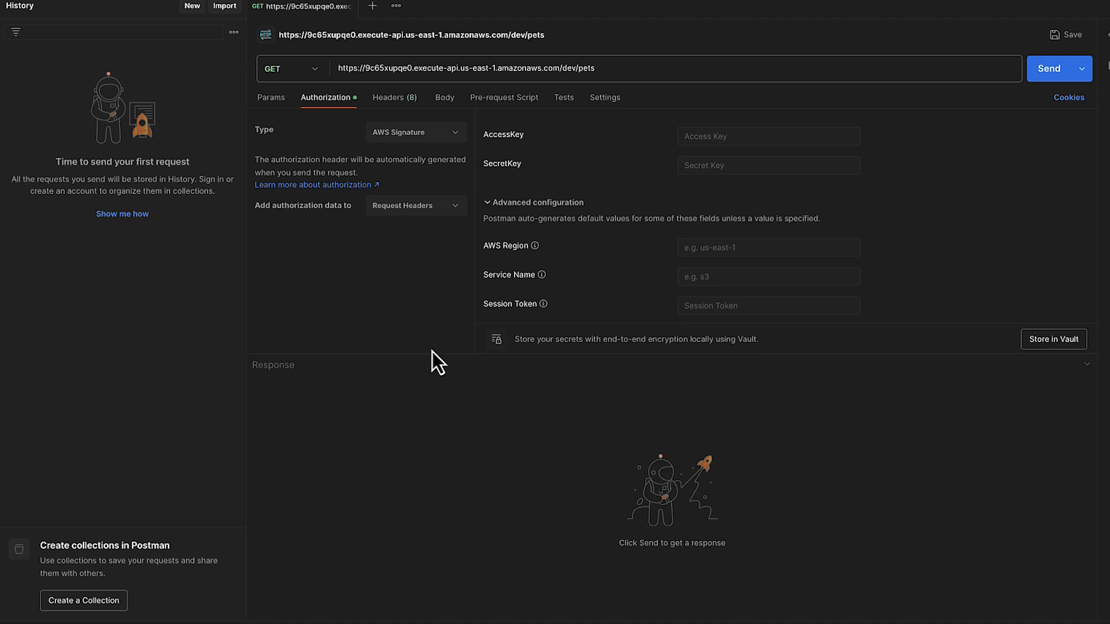
click(754, 134)
key(ctrl+v)
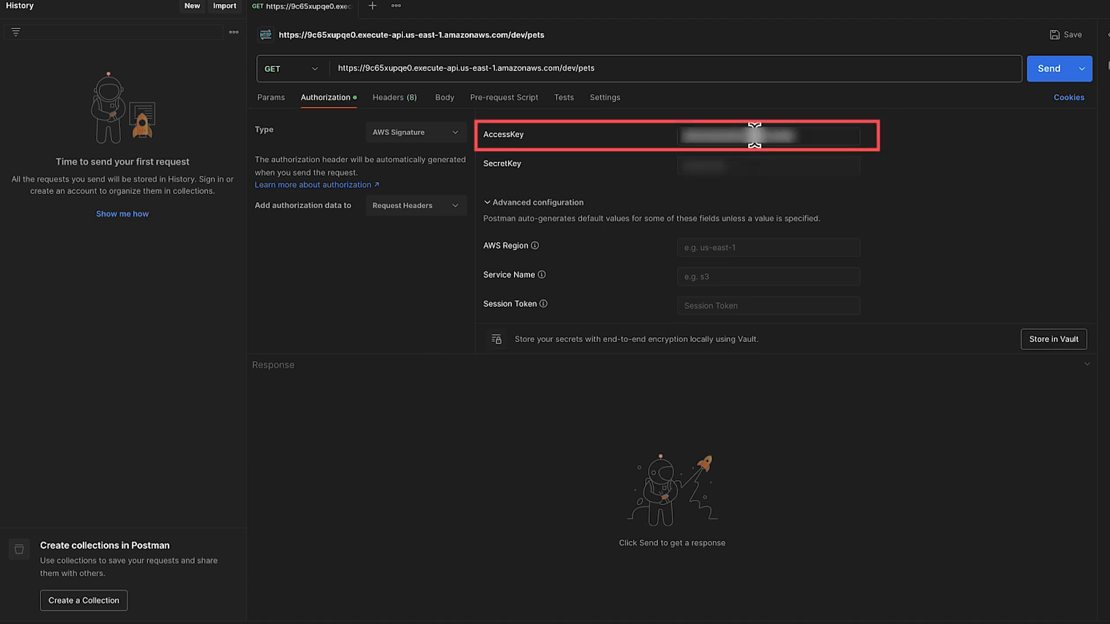
click(701, 156)
key(ctrl+v)
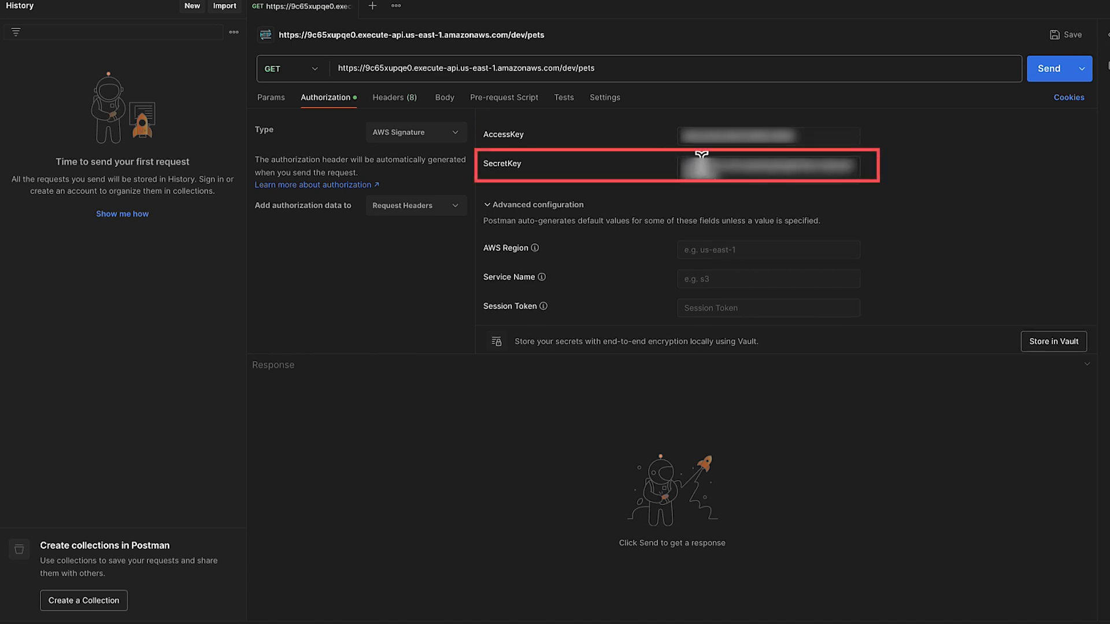
- Set the AWS region to us-east-1 and the service name to execute-api, and send the signed request
click(721, 248)
text(us-east)
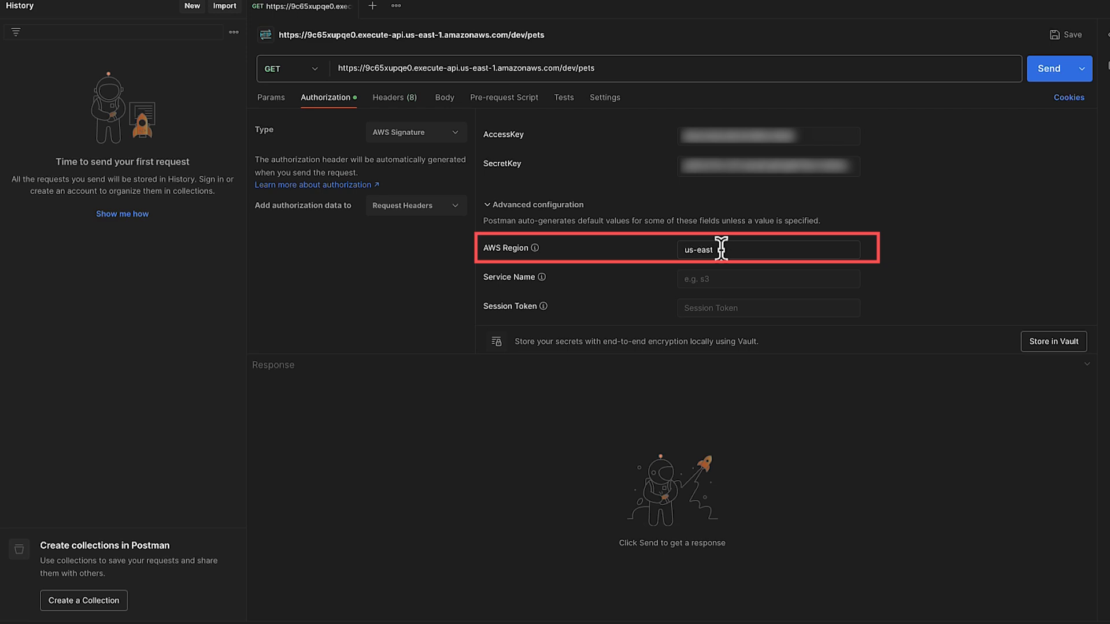
text(-1)
click(724, 278)
text(ex)
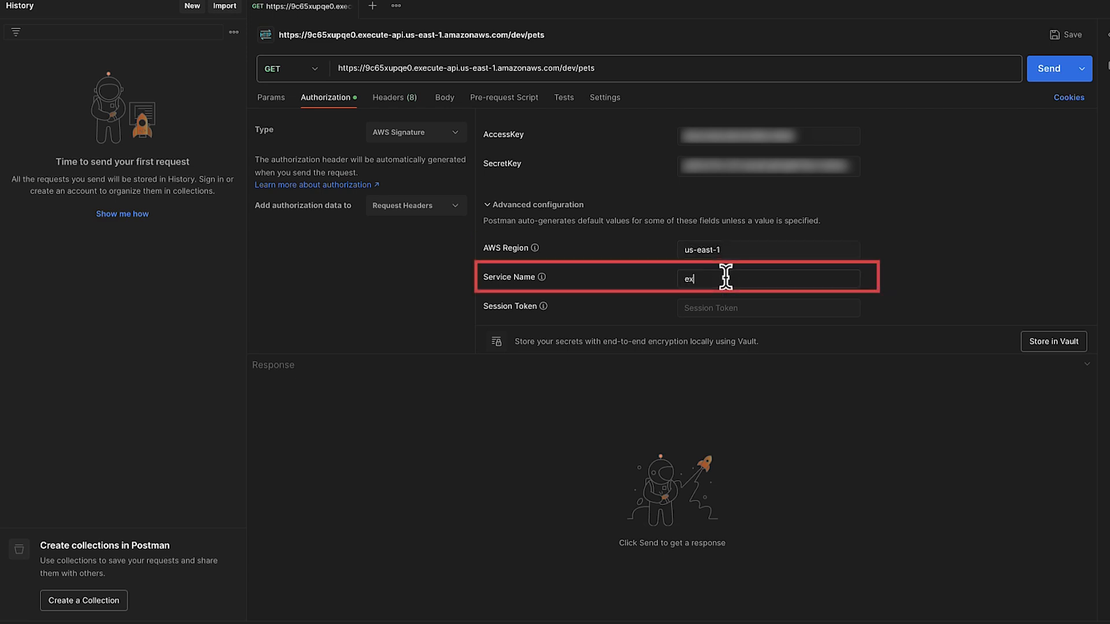
text(ecute-api)
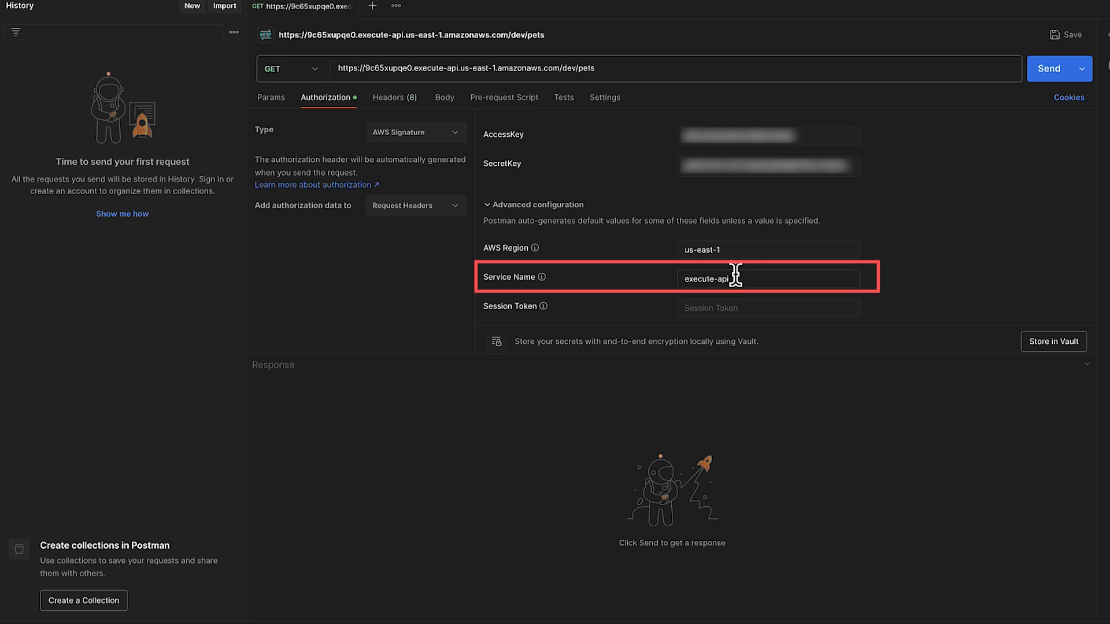
click(1047, 69)
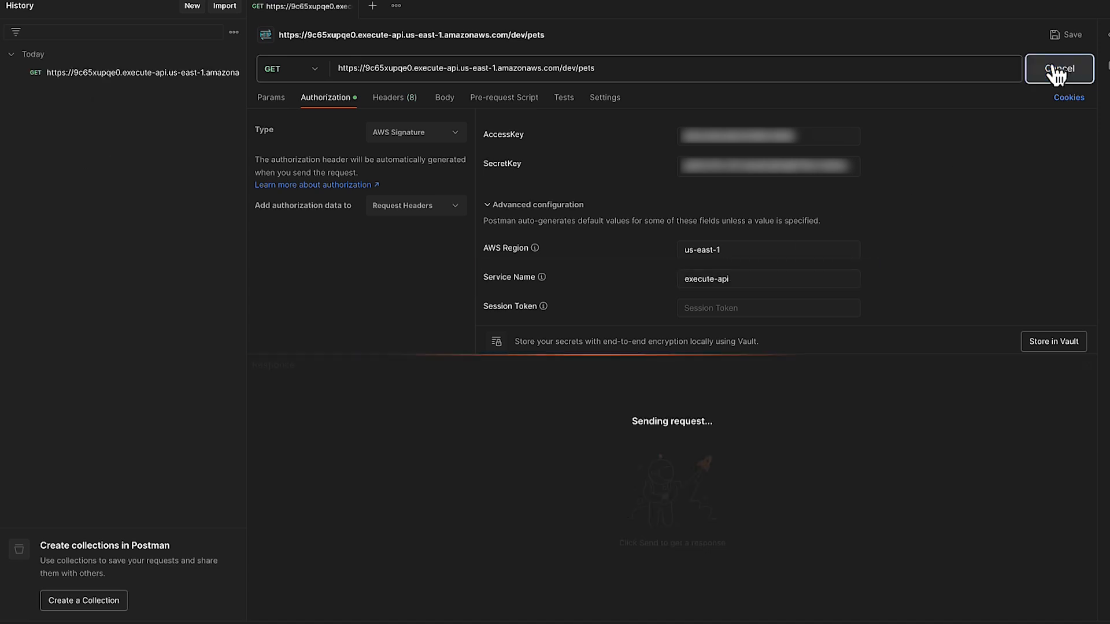